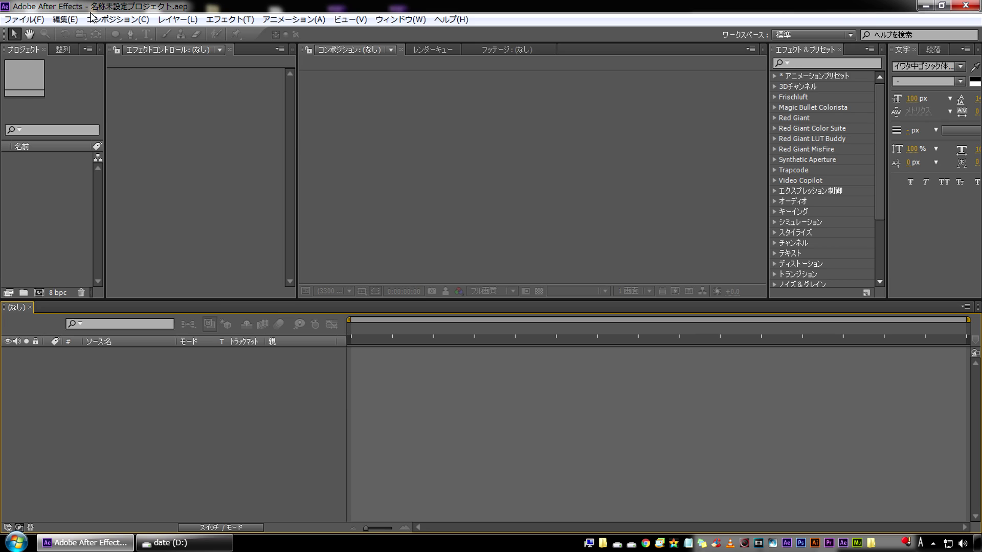
Create a new HDV 720 (1280×720) composition named cut_01
click(118, 19)
click(148, 32)
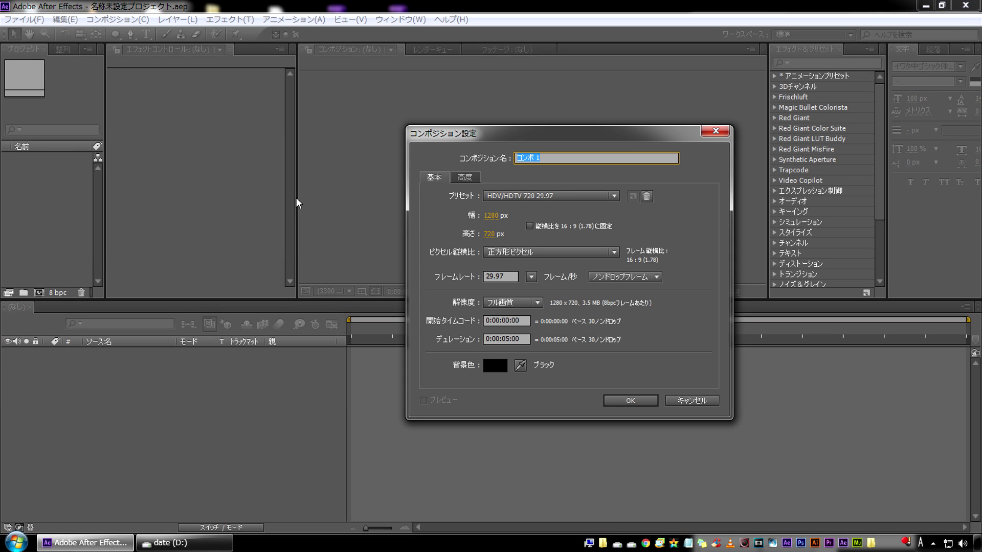
text(cut_01)
key(Return)
Add a black solid layer to the cut_01 timeline
right_click(118, 373)
mouse_move(253, 381)
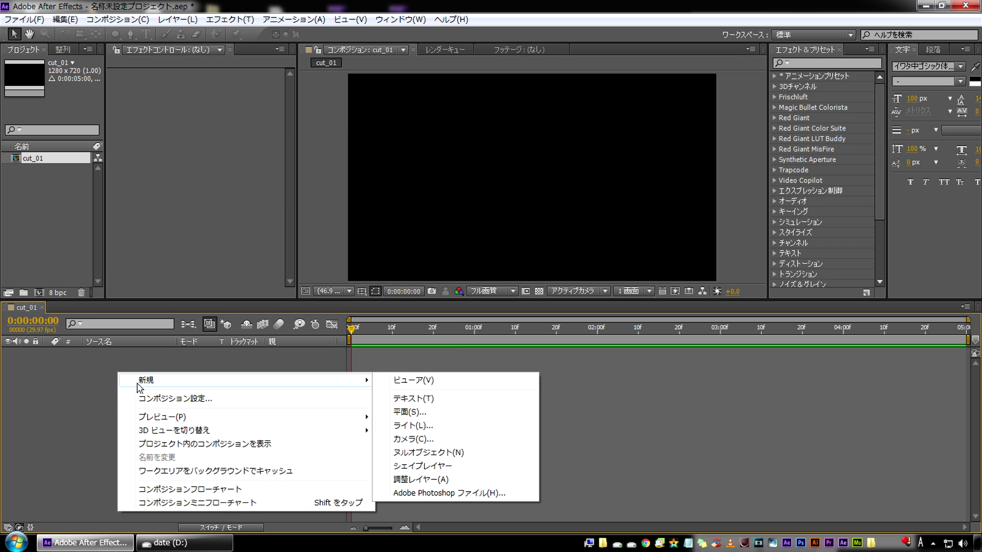
click(425, 412)
click(595, 396)
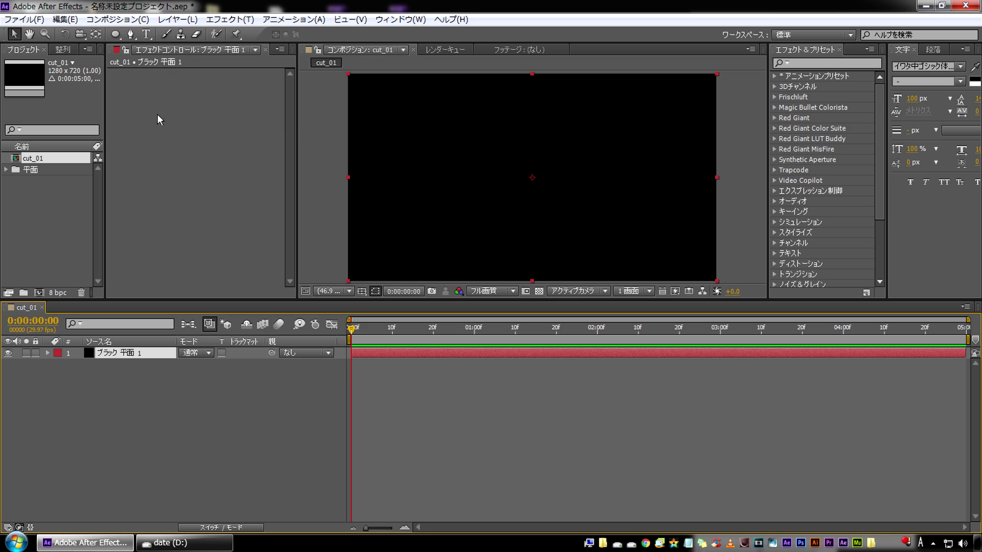
Apply the Video Copilot Saber effect to the black solid
right_click(177, 101)
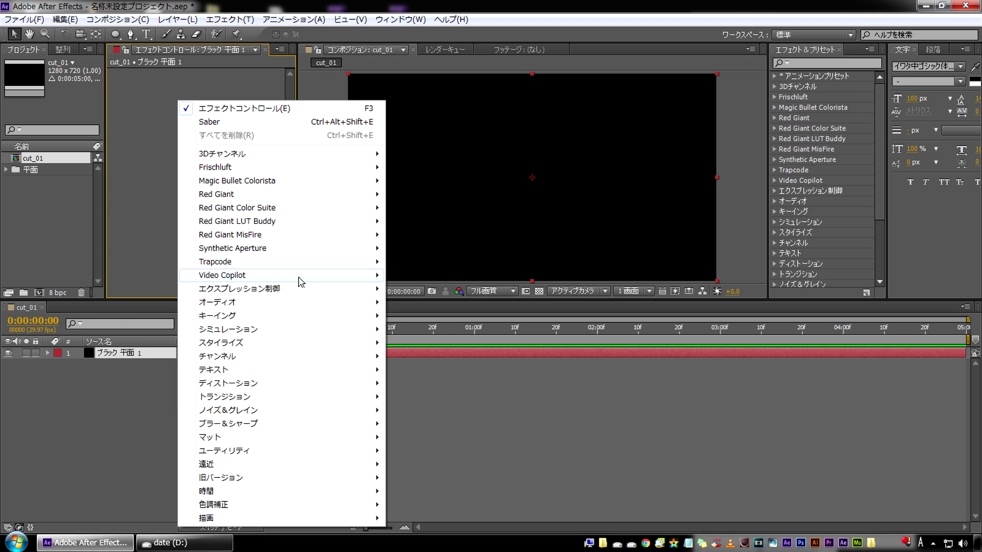
mouse_move(302, 276)
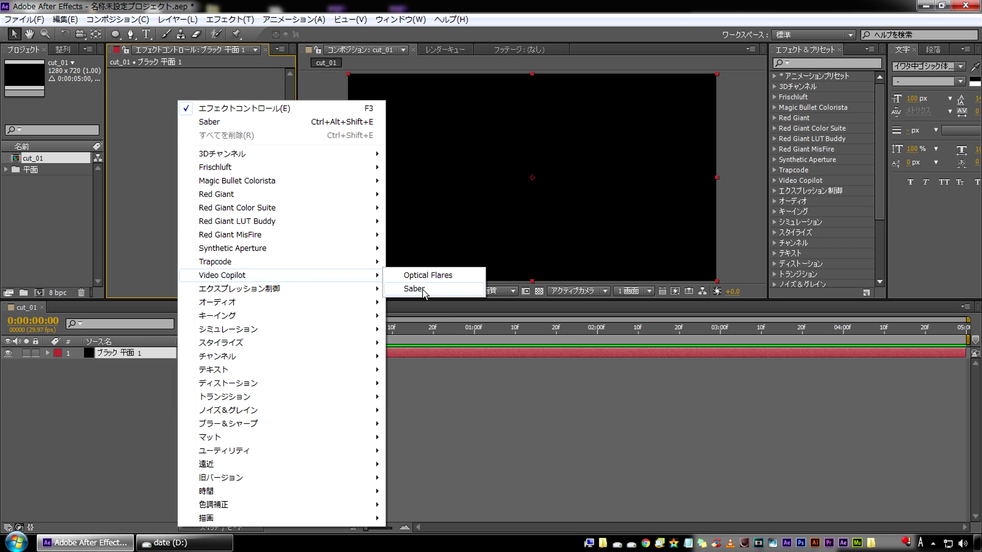
click(424, 289)
Try dragging the saber's Core Start and End handles, then undo back to vertical
click(190, 414)
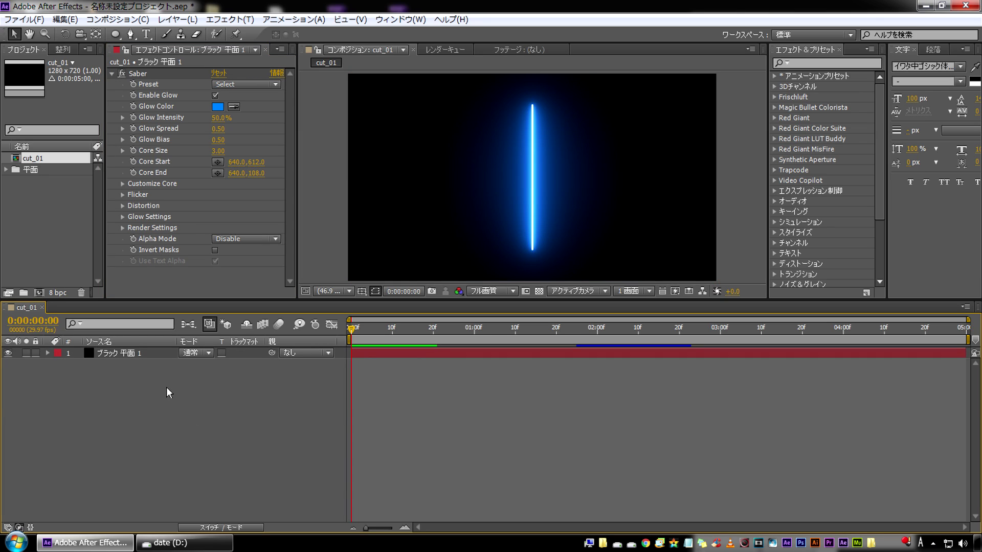
click(130, 354)
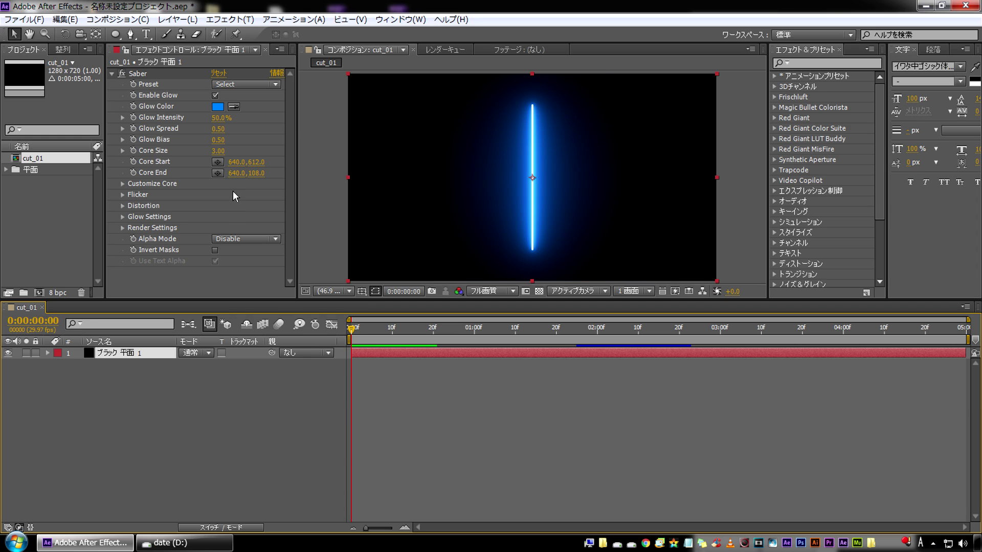
drag(235, 162, 118, 174)
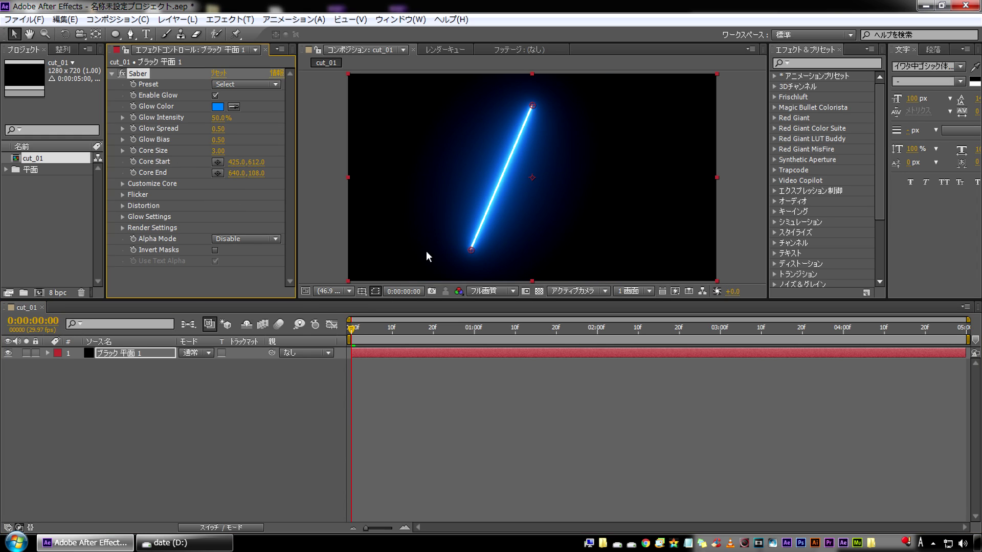
drag(472, 250, 457, 234)
key(ctrl+z)
key(ctrl+z)
mouse_move(532, 105)
mouse_down()
mouse_move(572, 106)
mouse_move(562, 127)
mouse_up()
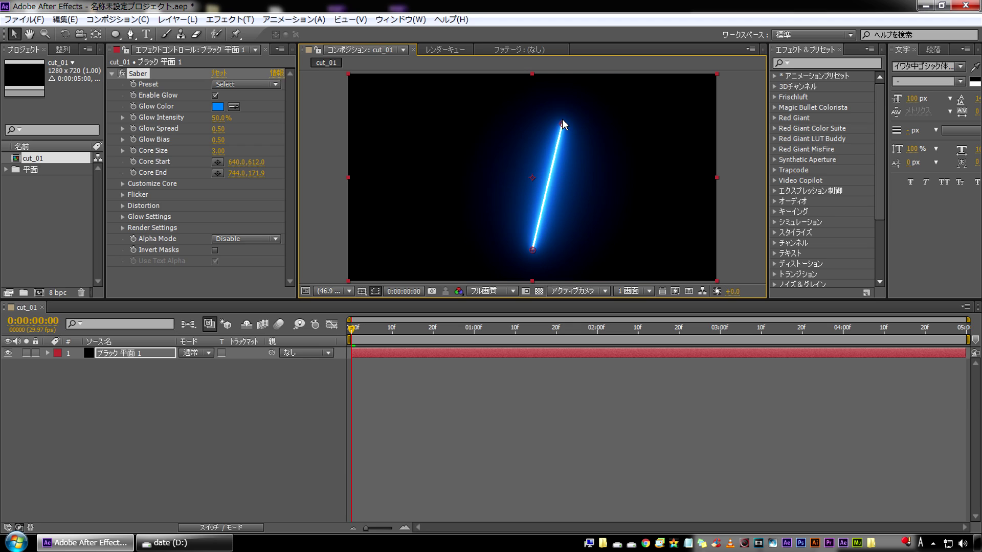
key(ctrl+z)
key(ctrl+z)
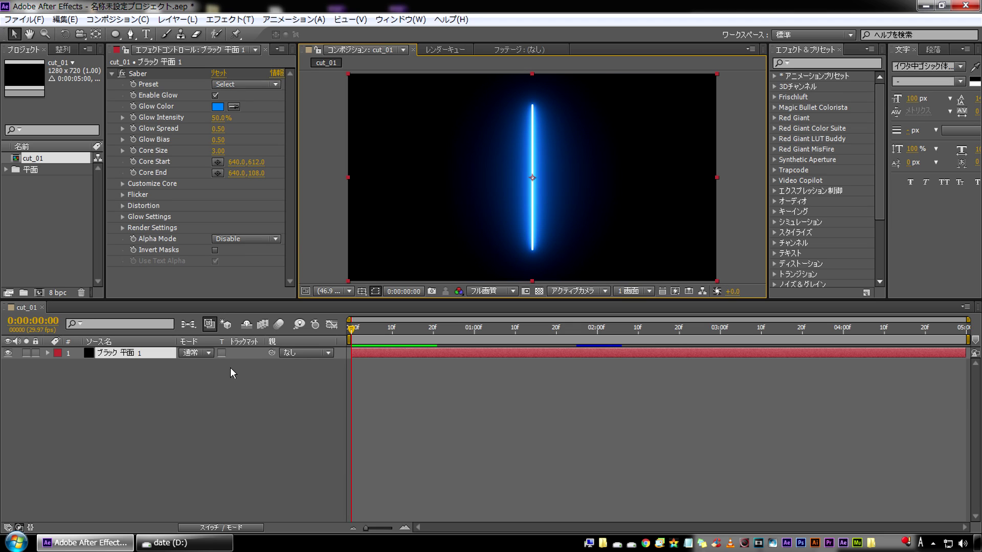
click(120, 356)
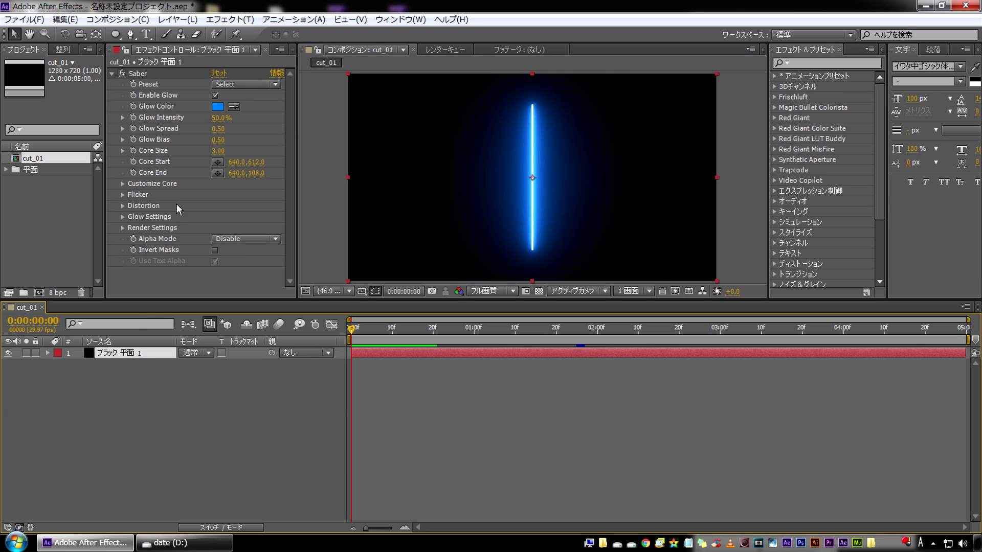
Enable Core End keyframing and swing the tip to the upper right at frame 11
click(139, 196)
click(134, 172)
click(146, 353)
key(u)
drag(372, 328, 396, 328)
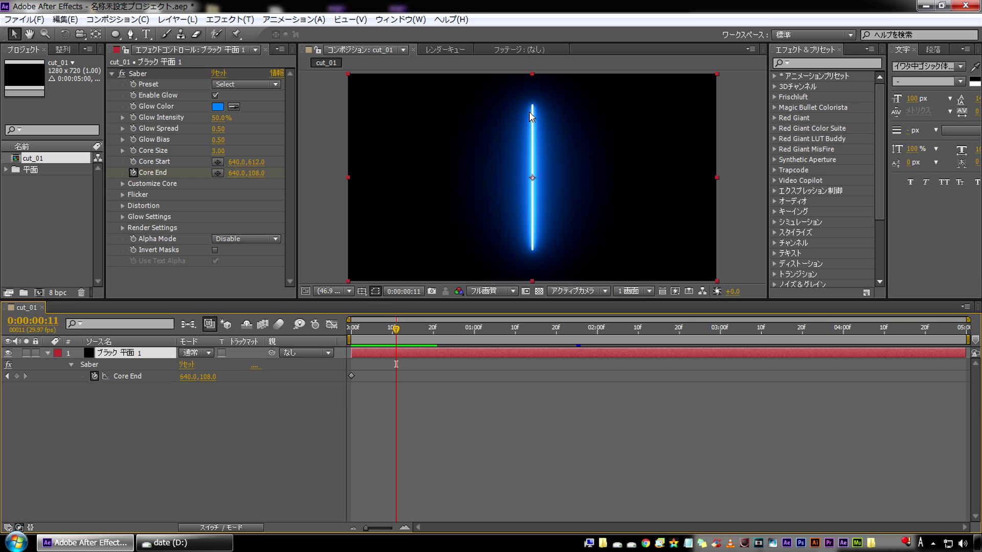
click(129, 176)
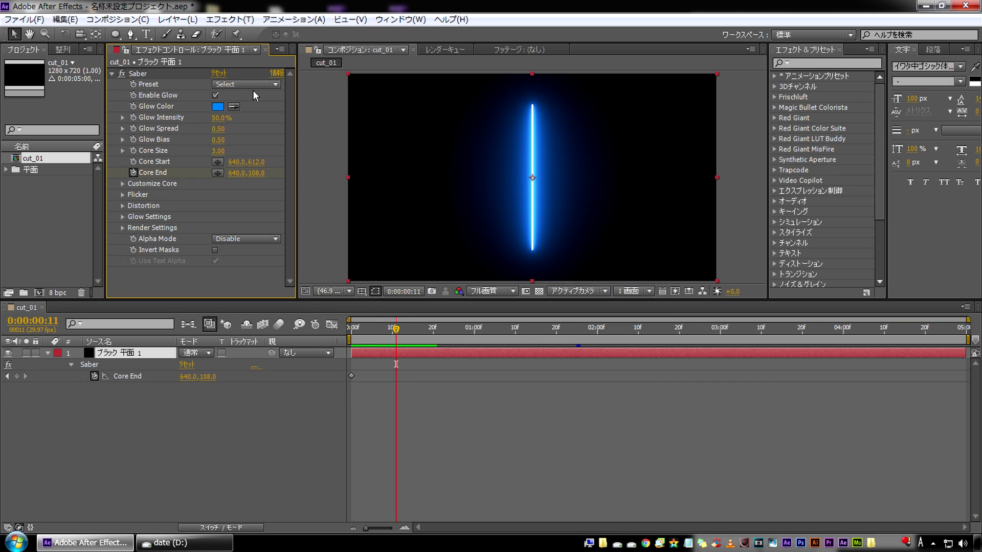
drag(533, 105, 576, 128)
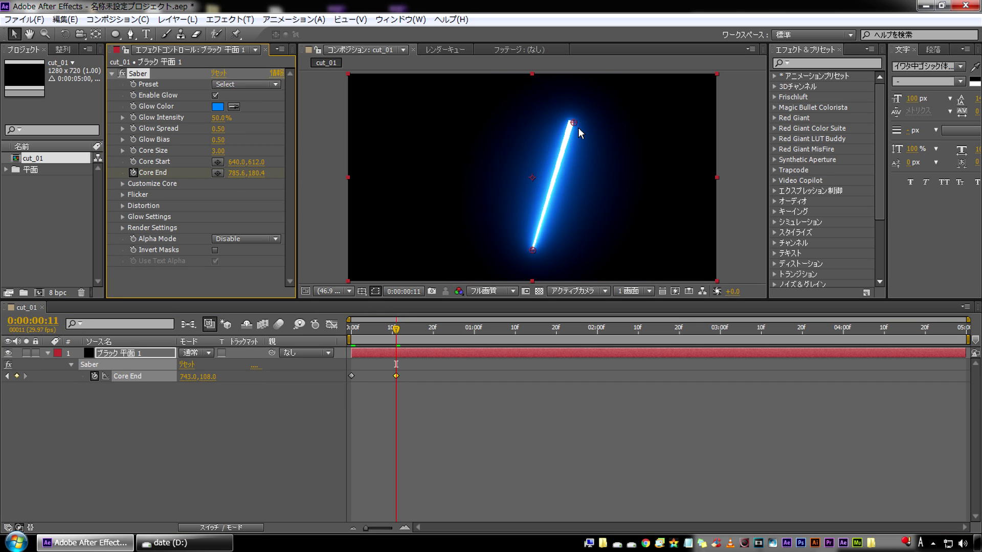
Add Core End keys at frame 26, 1:06 and 1:18, swinging the tip left, up, then down-right
drag(396, 328, 458, 328)
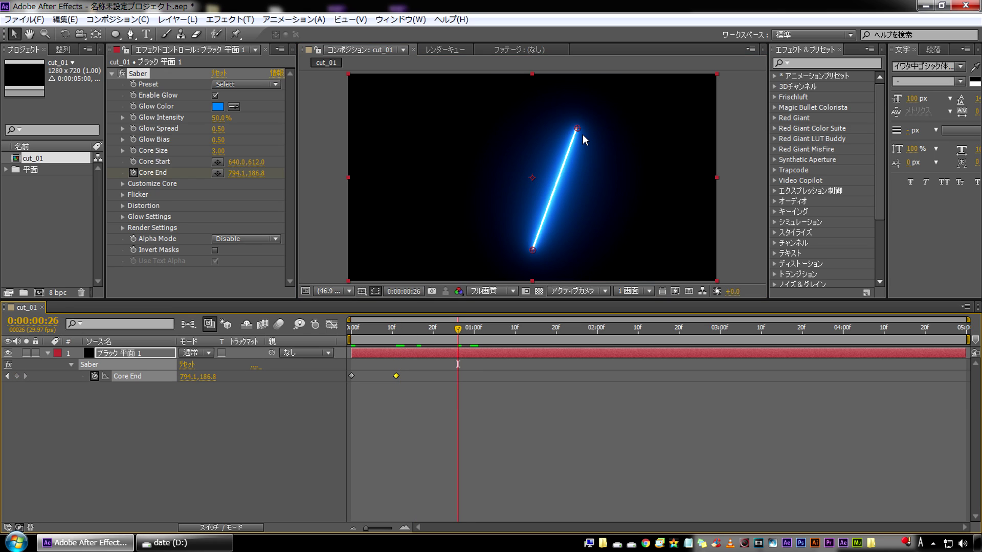
drag(576, 128, 432, 128)
drag(458, 329, 504, 333)
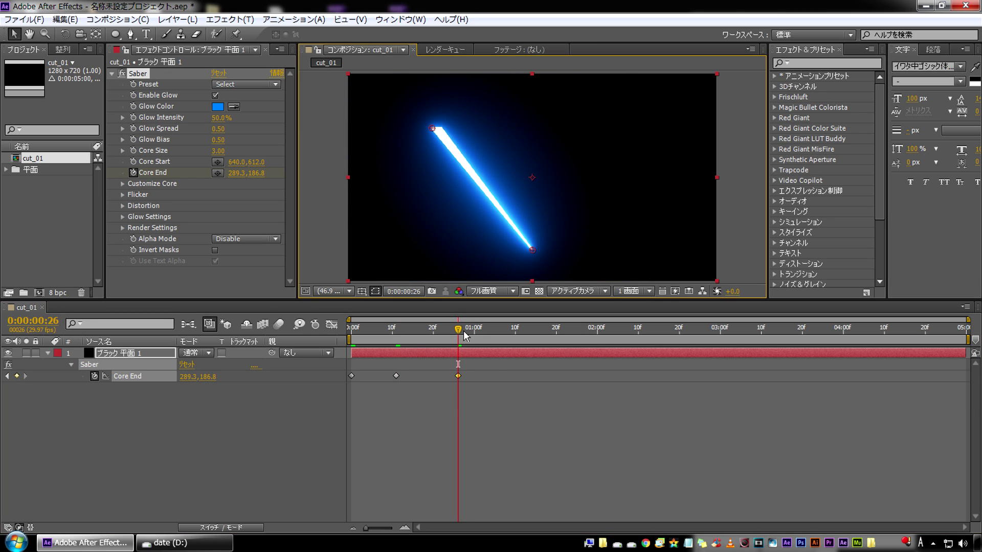
drag(432, 129, 558, 114)
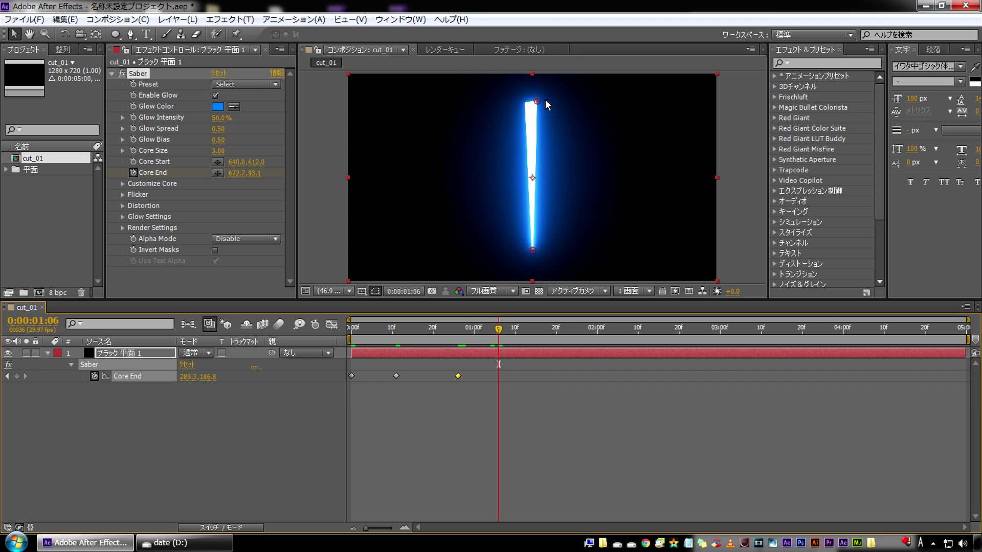
drag(505, 329, 548, 330)
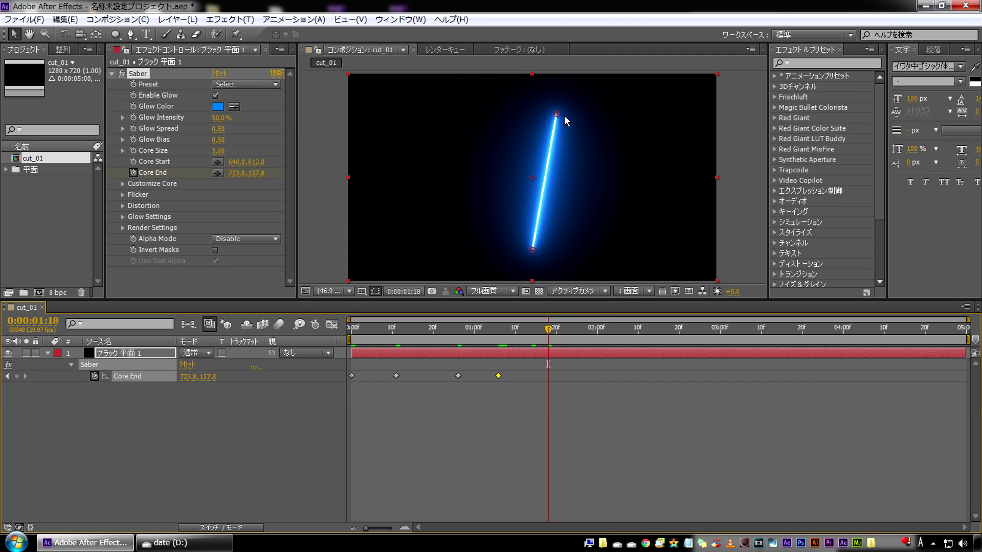
drag(601, 143, 615, 149)
Apply Easy Ease to all Core End keyframes, tighten their timing, and return to the start
drag(575, 369, 339, 424)
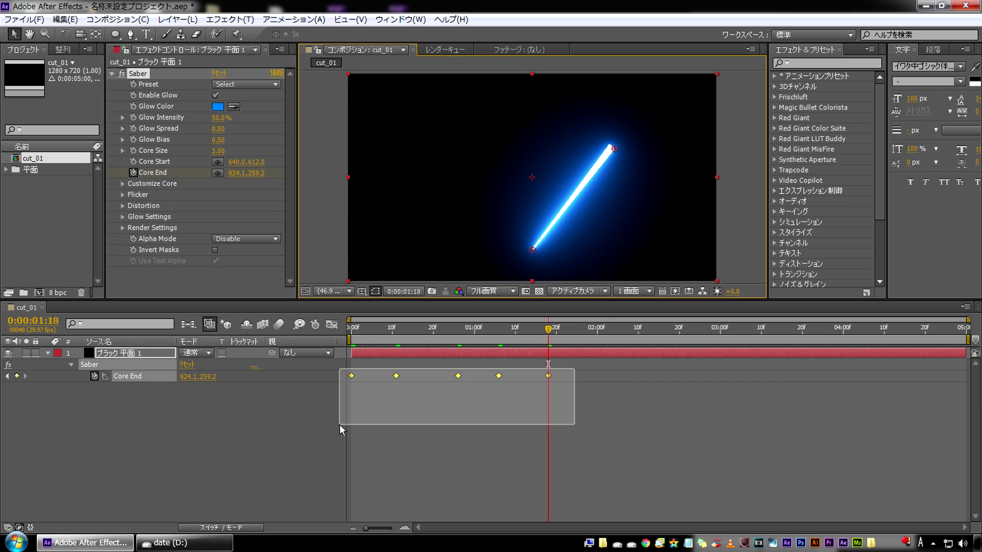
key(F9)
drag(351, 376, 417, 376)
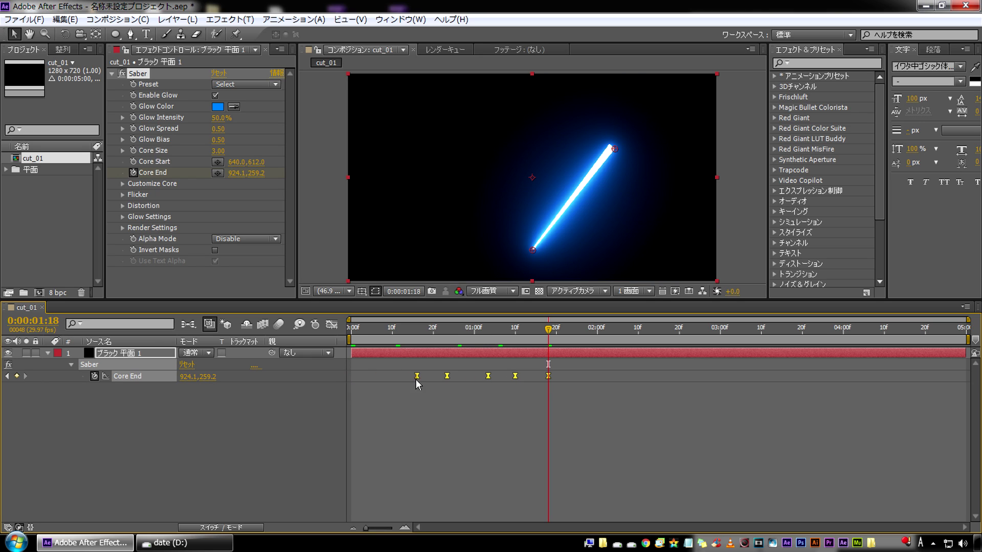
click(357, 364)
key(Home)
Preview the swing, delete the Core End keyframes, and reset Saber to its defaults
key(space)
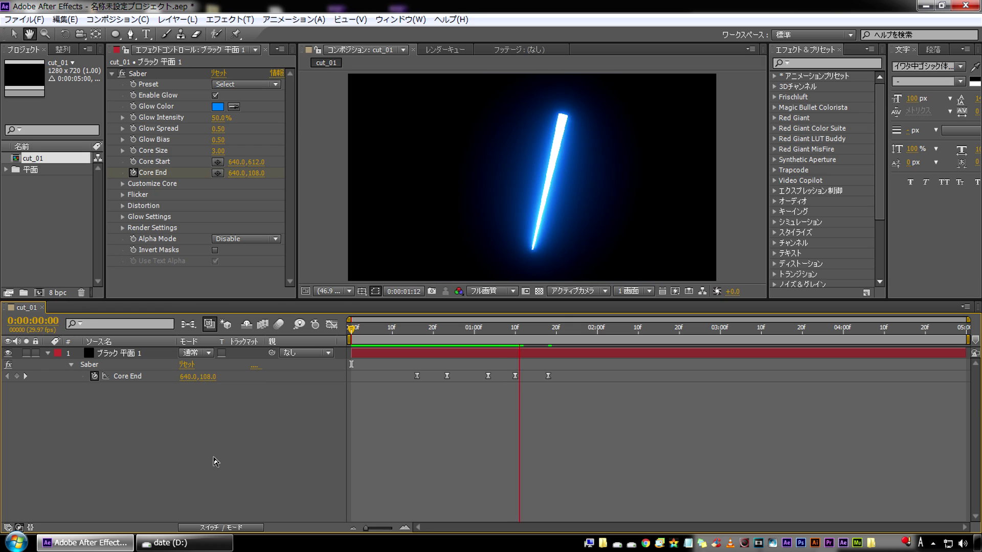
key(space)
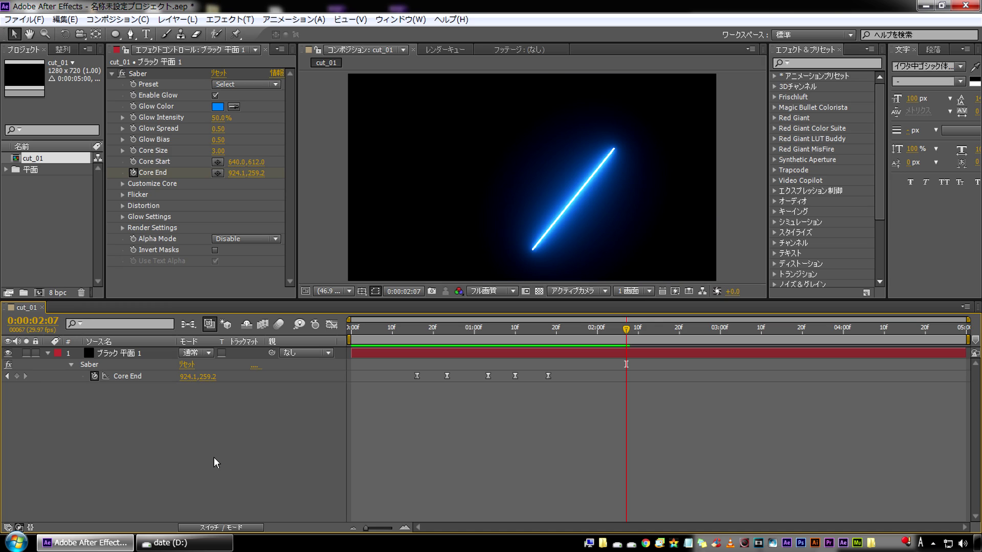
drag(368, 382, 610, 393)
key(Delete)
drag(508, 332, 316, 351)
click(219, 73)
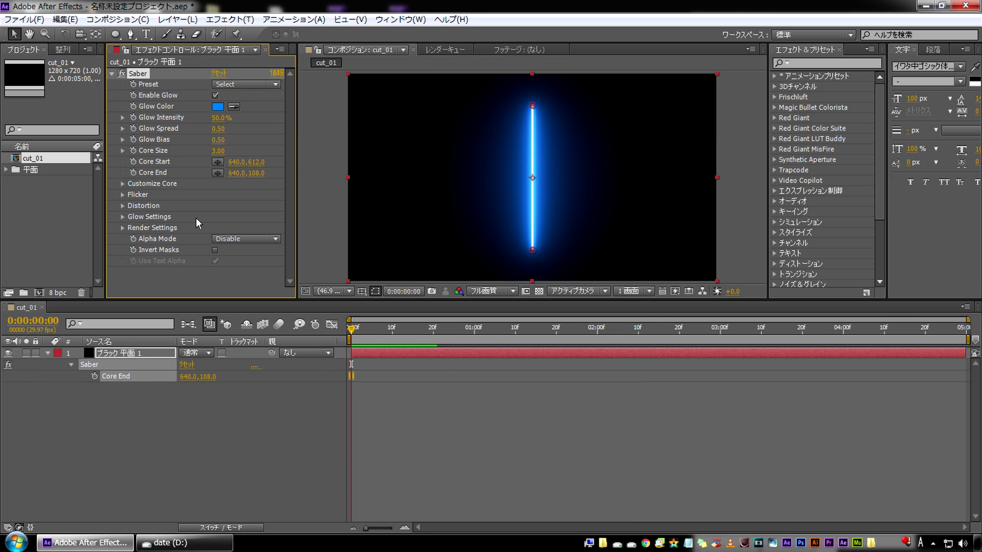
Change the Saber glow colour to green
click(220, 109)
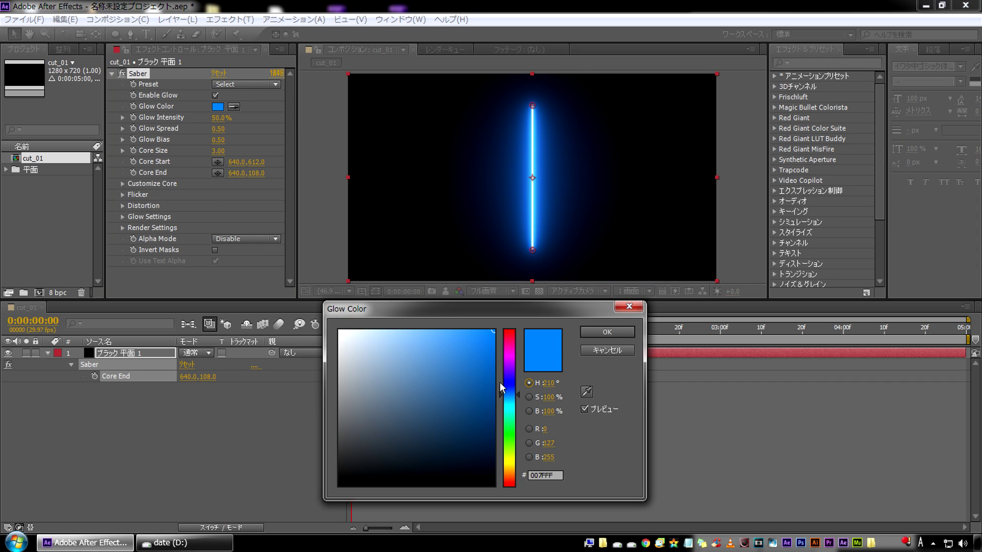
click(511, 427)
click(613, 332)
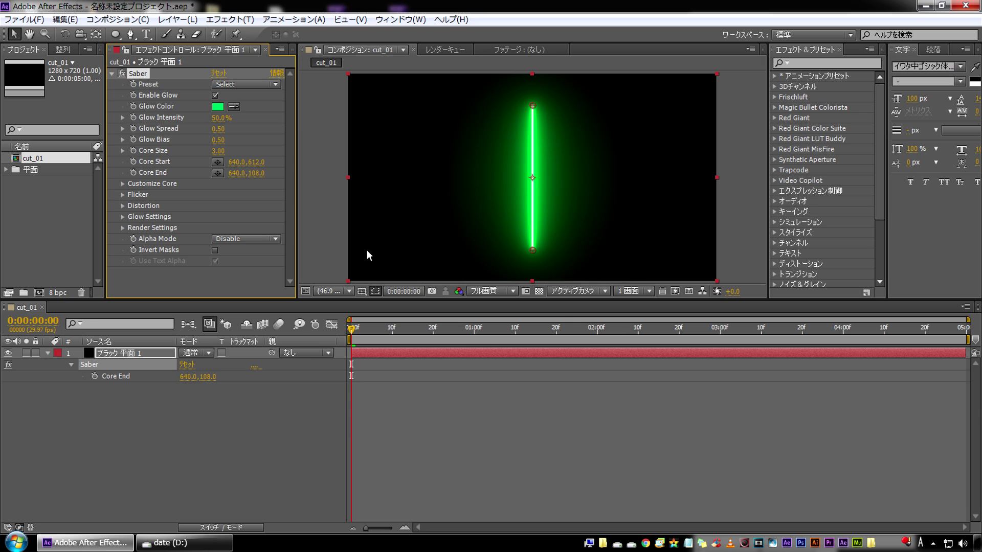
Lower the glow intensity, raise Core Size to 4.40, and set Core End to 640,108
mouse_move(220, 118)
mouse_down()
mouse_move(212, 119)
mouse_move(225, 152)
mouse_up()
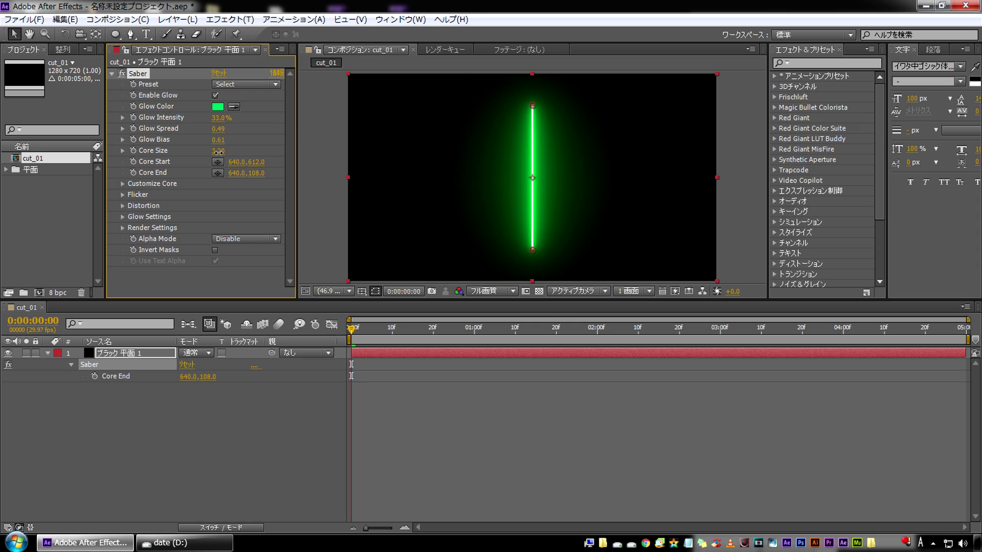
mouse_move(225, 152)
mouse_down()
mouse_move(254, 170)
mouse_move(139, 192)
mouse_up()
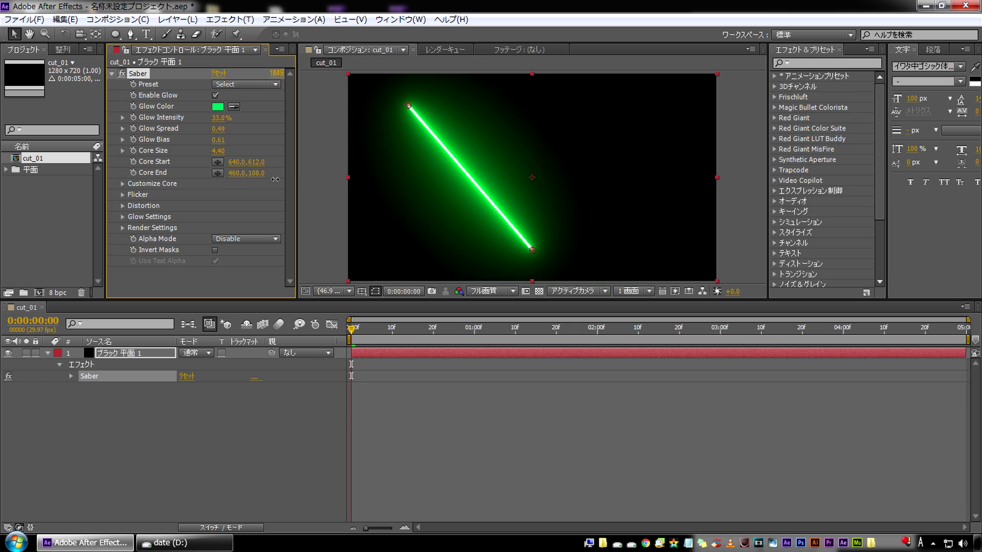
drag(139, 192, 280, 189)
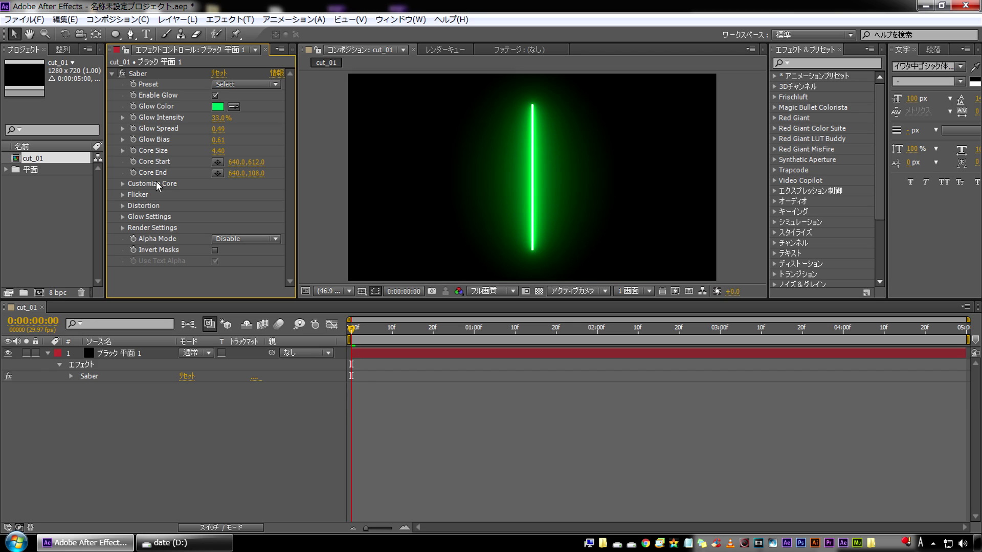
Expand Customize Core and try start/end sizes and roundness, undoing the changes
click(121, 183)
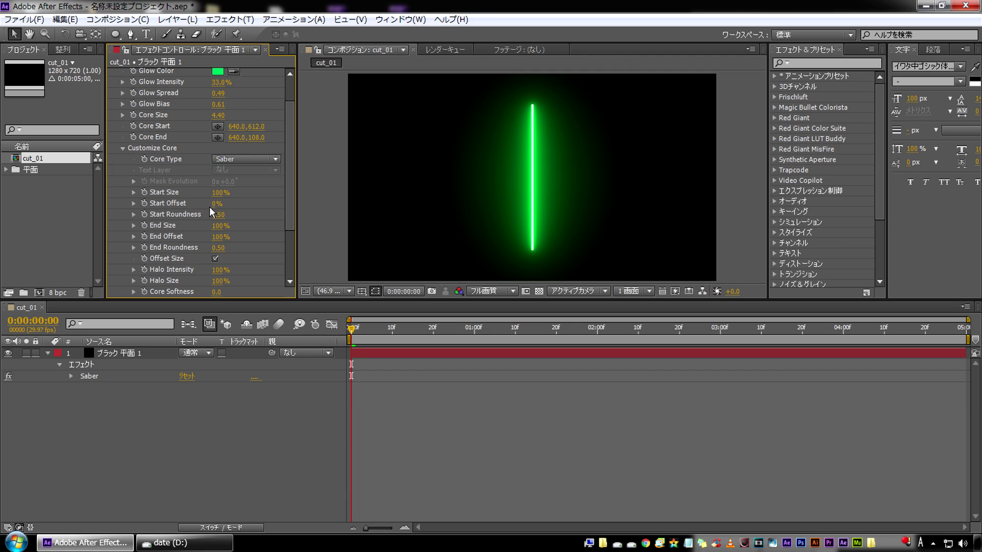
mouse_move(219, 193)
mouse_down()
mouse_move(185, 195)
mouse_move(218, 209)
mouse_move(290, 194)
mouse_move(218, 220)
mouse_up()
drag(218, 214, 301, 215)
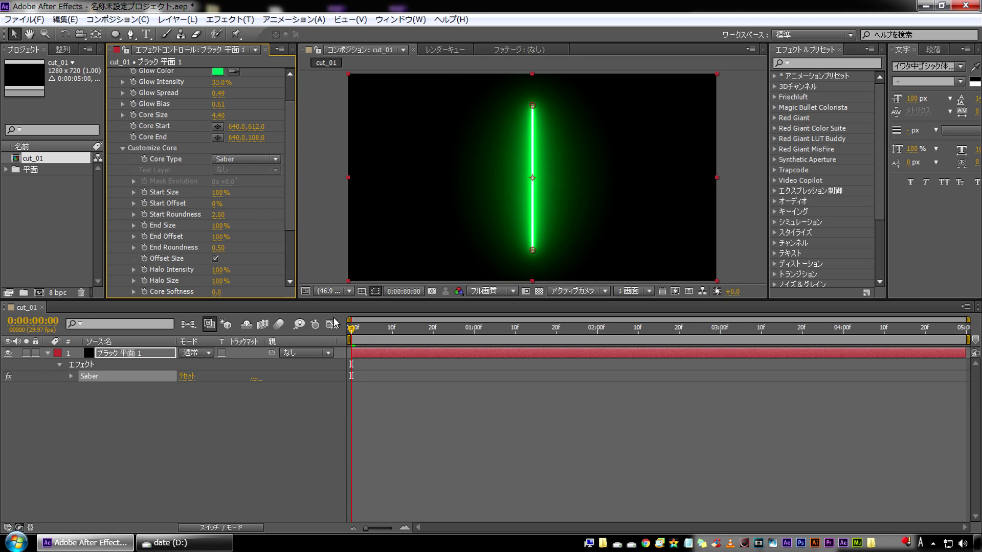
click(256, 448)
key(ctrl+z)
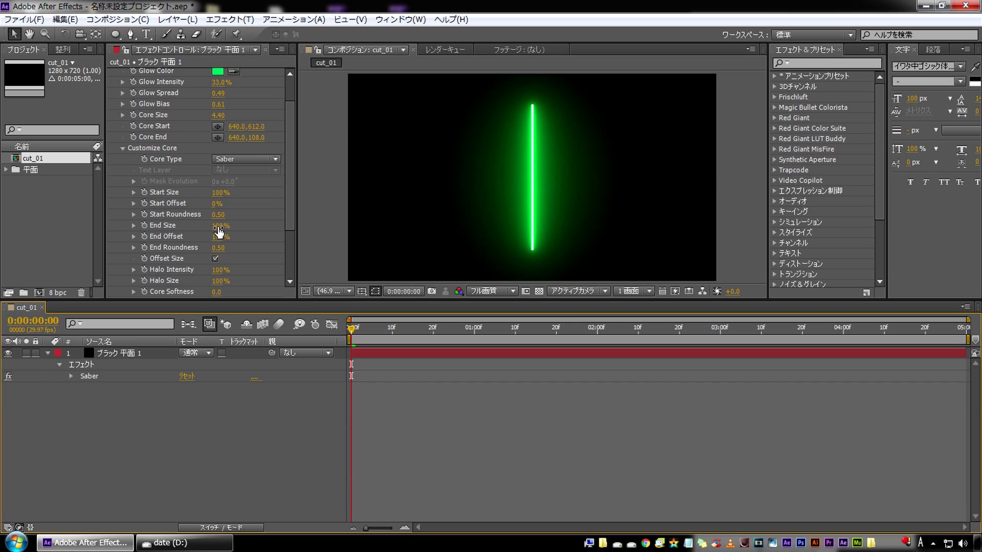
drag(219, 228, 190, 230)
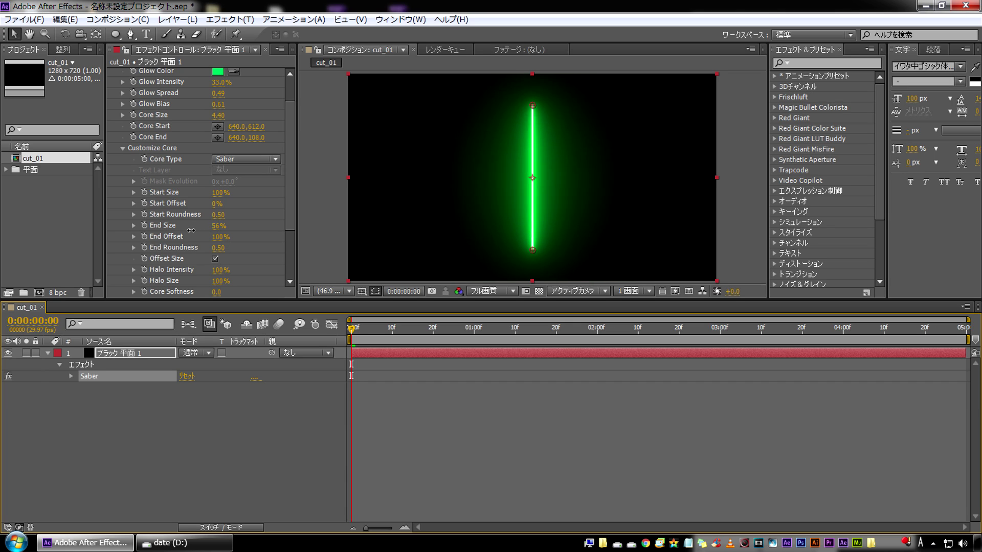
mouse_move(191, 230)
mouse_down()
mouse_move(217, 231)
mouse_move(145, 244)
mouse_move(245, 239)
mouse_up()
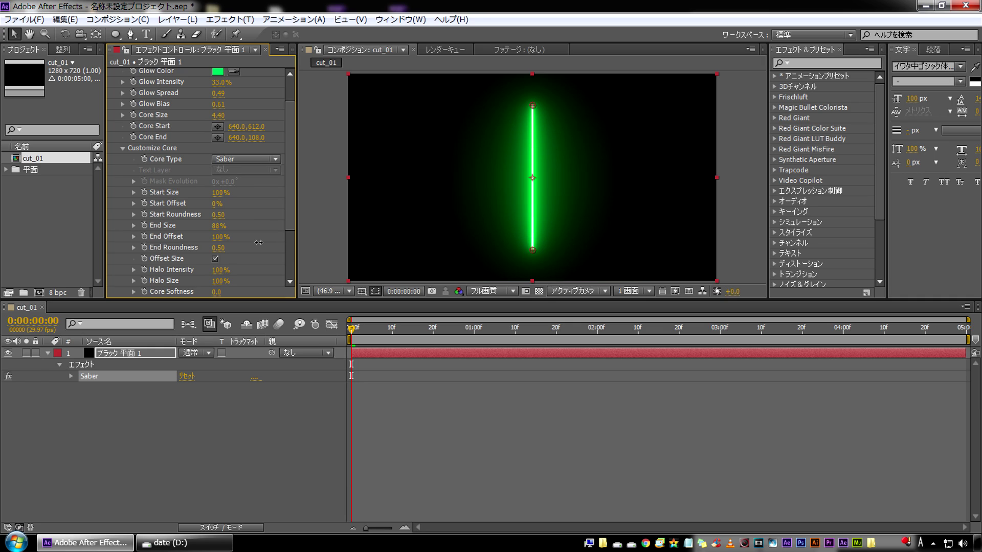
drag(120, 254, 264, 251)
key(ctrl+z)
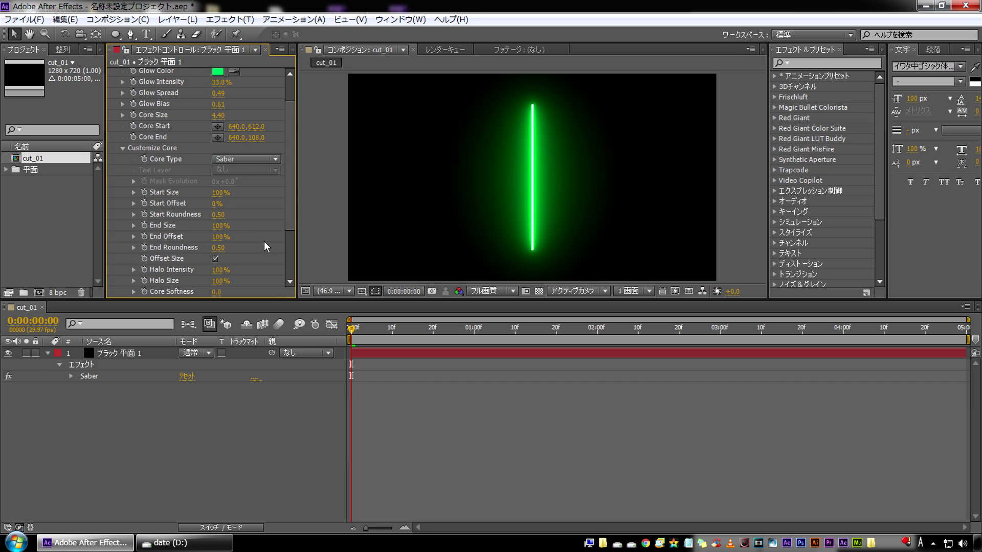
Set Halo Intensity to 85% and widen Halo Size to 170%
scroll(264, 241, down, 3)
mouse_move(221, 192)
mouse_down()
mouse_move(245, 192)
mouse_move(233, 189)
mouse_up()
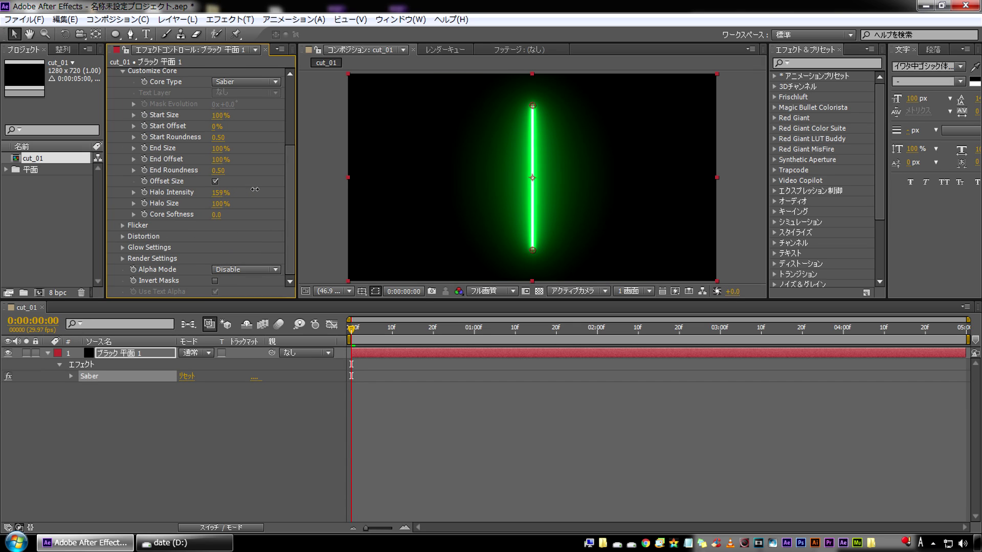
drag(166, 192, 152, 194)
mouse_move(220, 204)
mouse_down()
mouse_move(241, 204)
mouse_move(193, 204)
mouse_up()
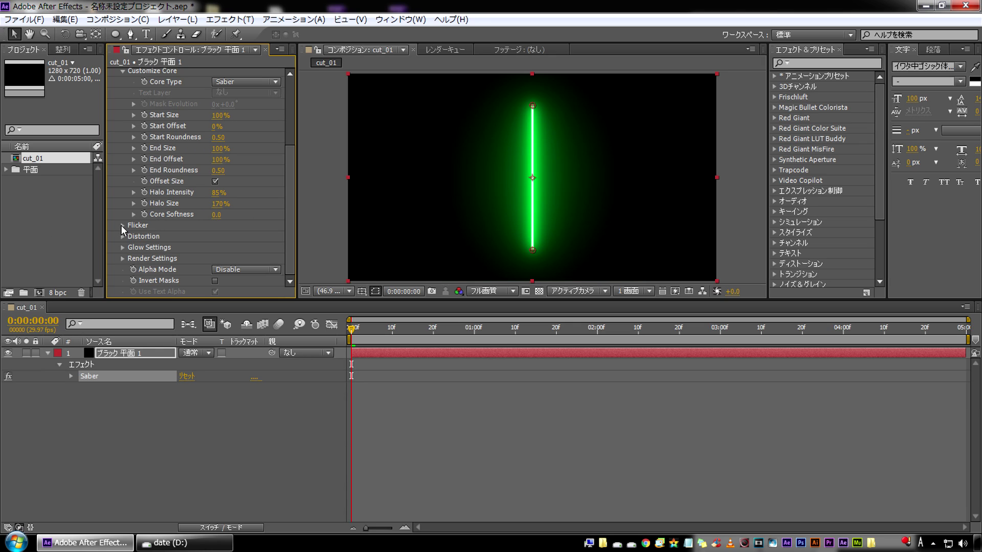
Set the Flicker Intensity to 22% and preview the flickering saber
click(122, 224)
drag(214, 236, 262, 249)
click(201, 457)
key(space)
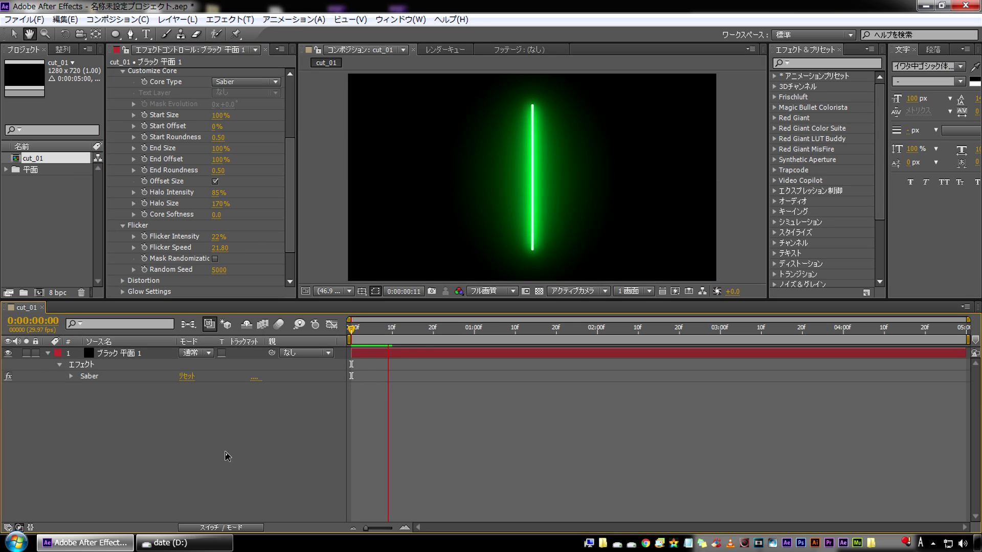
key(space)
Set the Smoke glow distortion to wind speed 1.96 and noise scale 198, then preview
scroll(245, 199, down, 3)
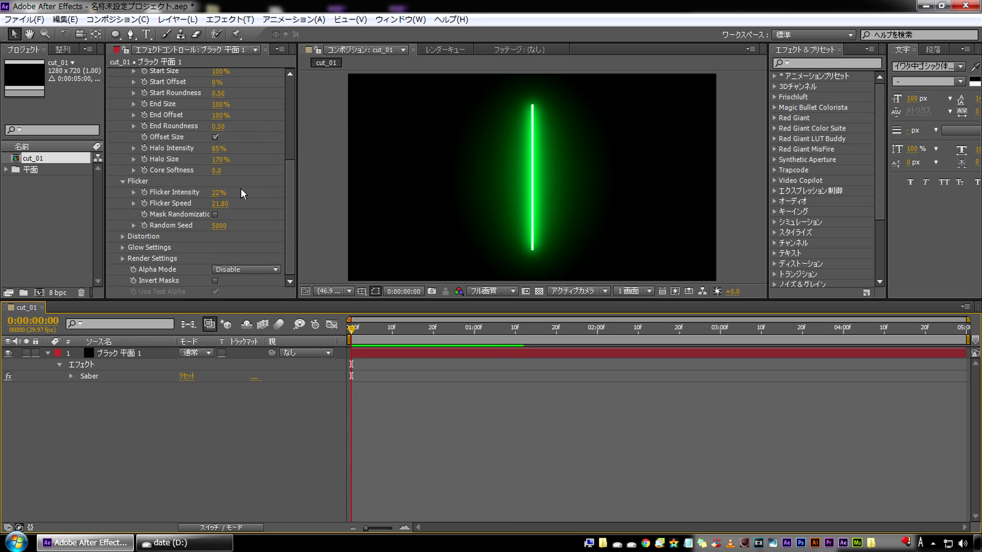
click(122, 237)
click(133, 247)
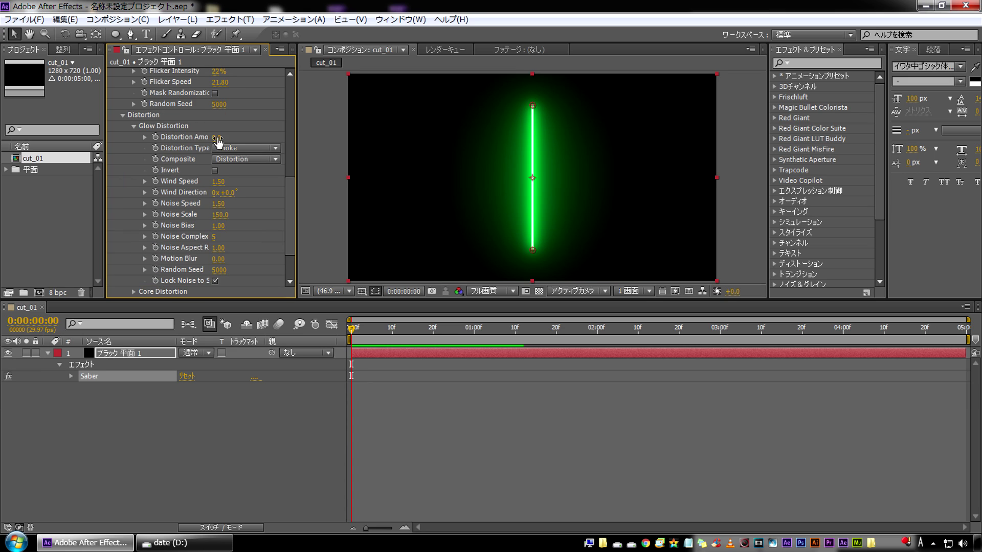
key(space)
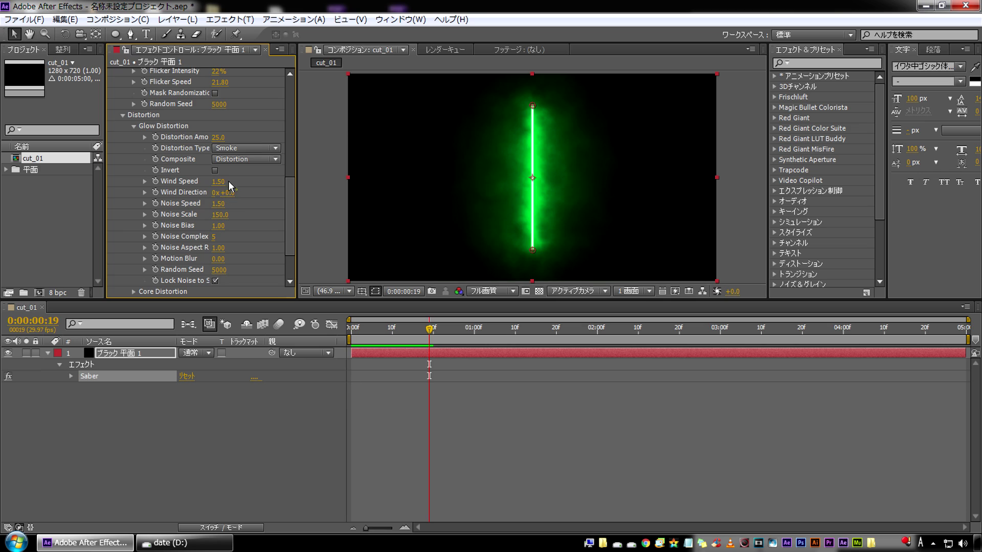
drag(218, 182, 242, 182)
drag(222, 215, 251, 212)
key(space)
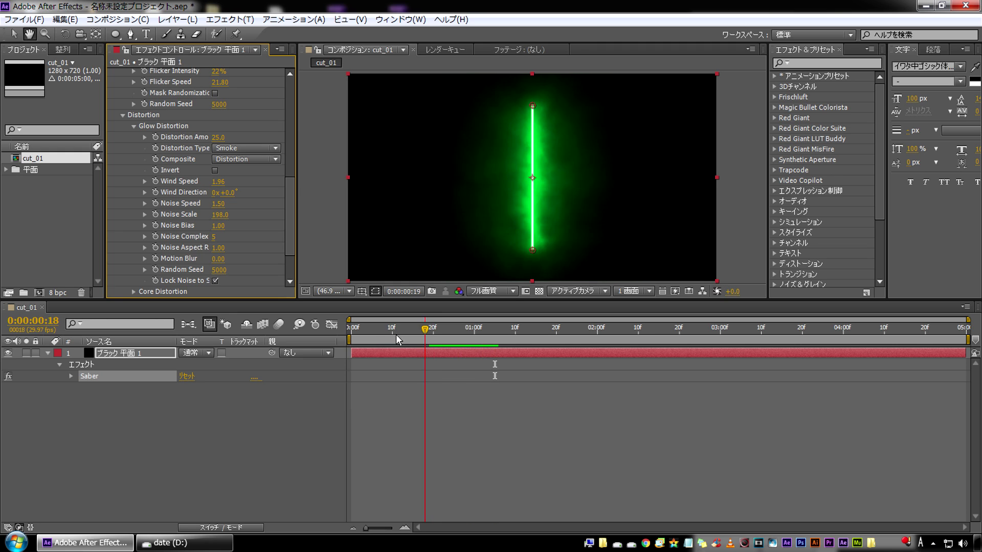
key(Home)
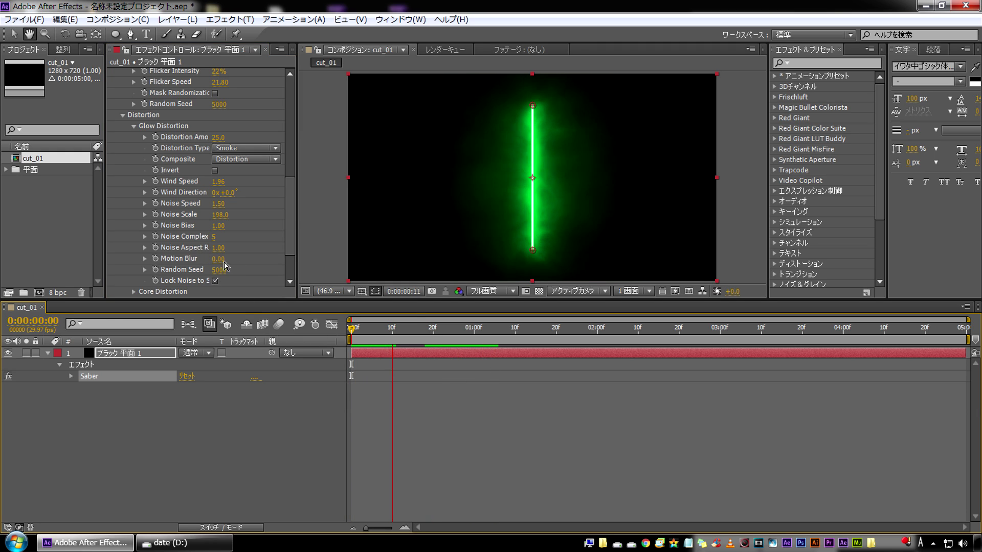
scroll(292, 207, down, 3)
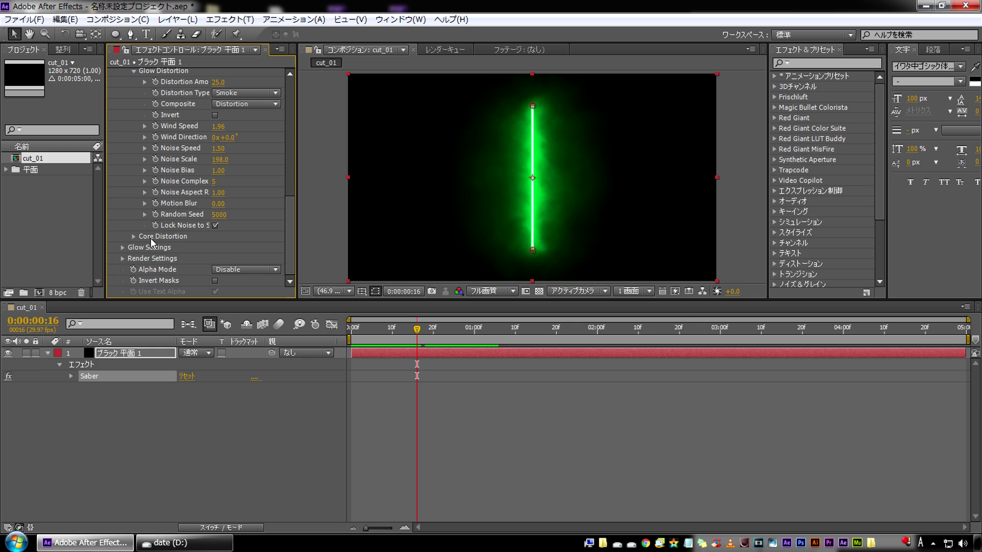
Set core distortion Amount 16, Noise Speed 1.44 and Noise Bias 0.51, then preview
click(133, 236)
scroll(143, 220, down, 5)
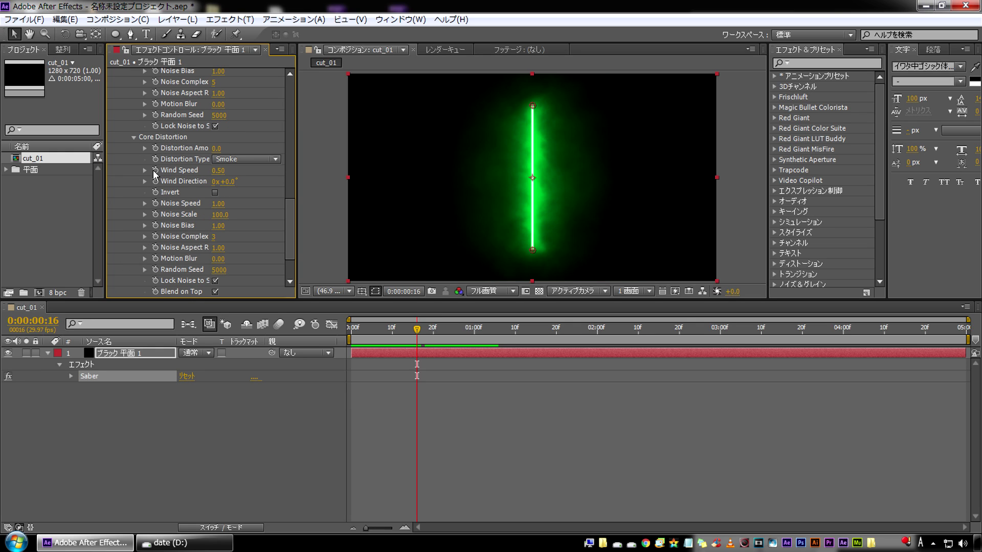
drag(216, 148, 226, 150)
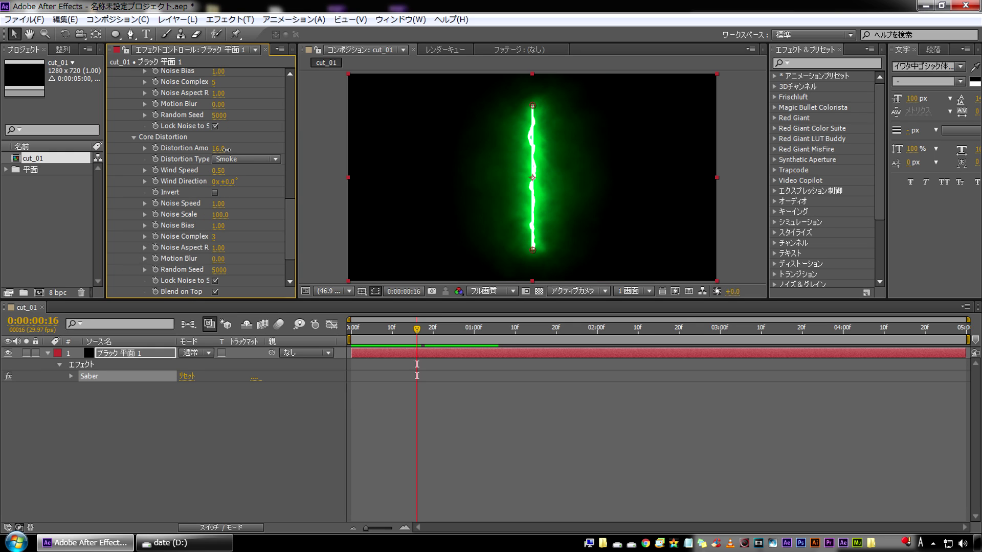
mouse_move(218, 203)
mouse_down()
mouse_move(246, 205)
mouse_move(230, 226)
mouse_move(188, 227)
mouse_up()
drag(364, 328, 348, 329)
key(space)
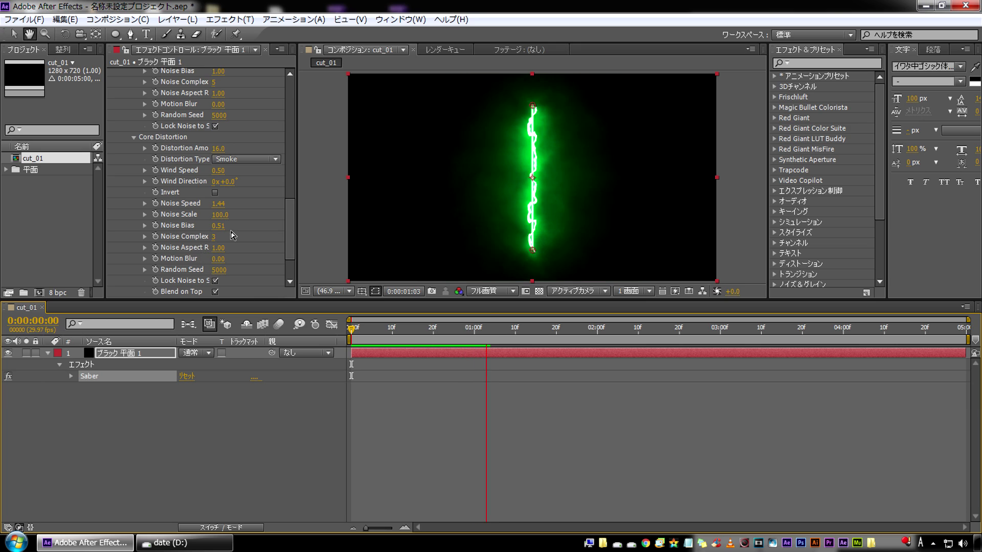
Lower the Glow Intensity Multiplier to 70.34 in Glow Settings
scroll(244, 210, down, 3)
click(112, 245)
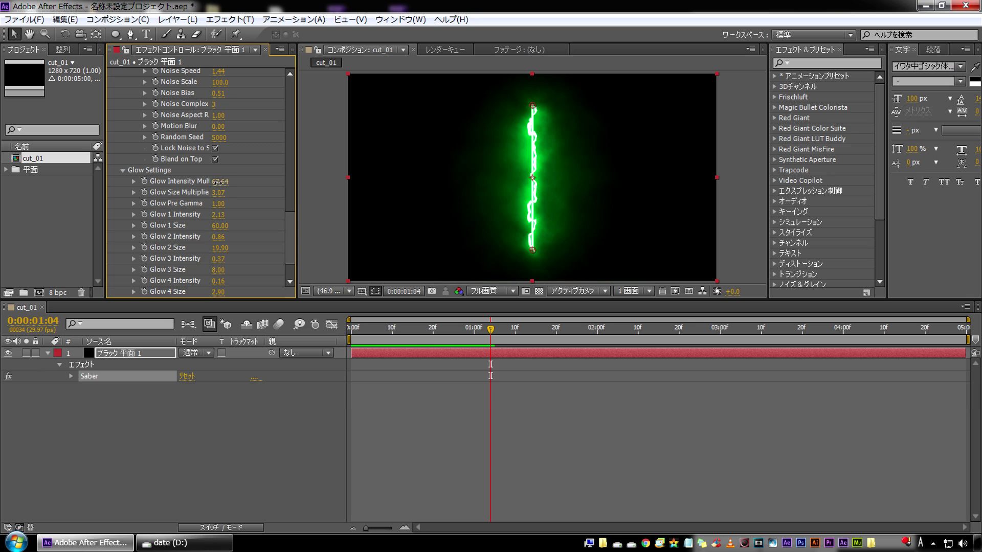
mouse_move(254, 183)
mouse_down()
mouse_move(235, 183)
mouse_move(241, 202)
mouse_move(208, 215)
mouse_up()
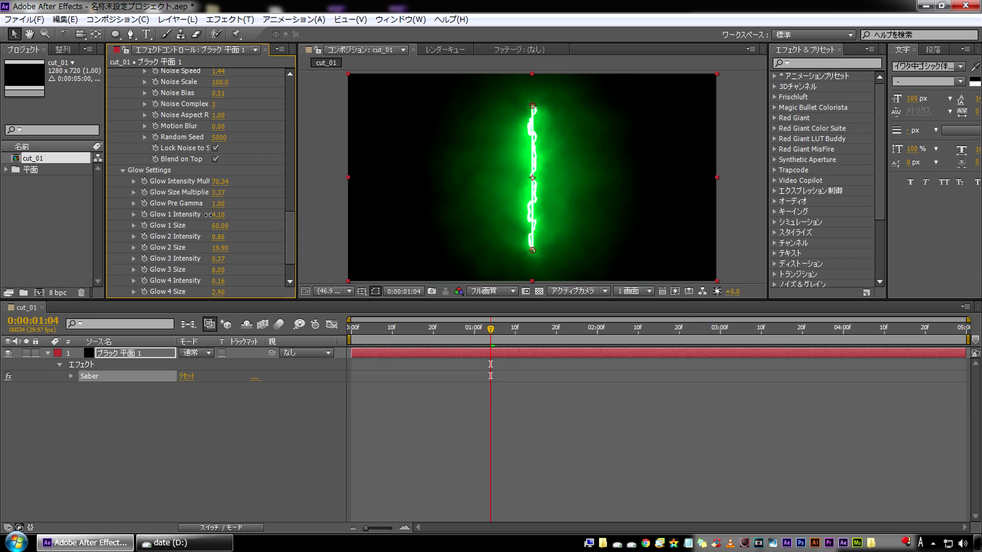
scroll(215, 240, down, 2)
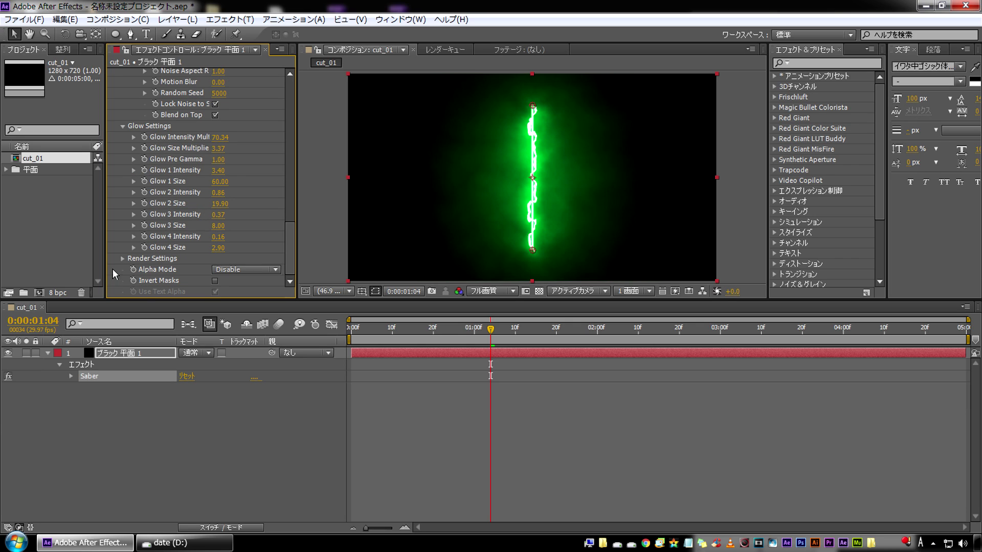
scroll(277, 243, up, 10)
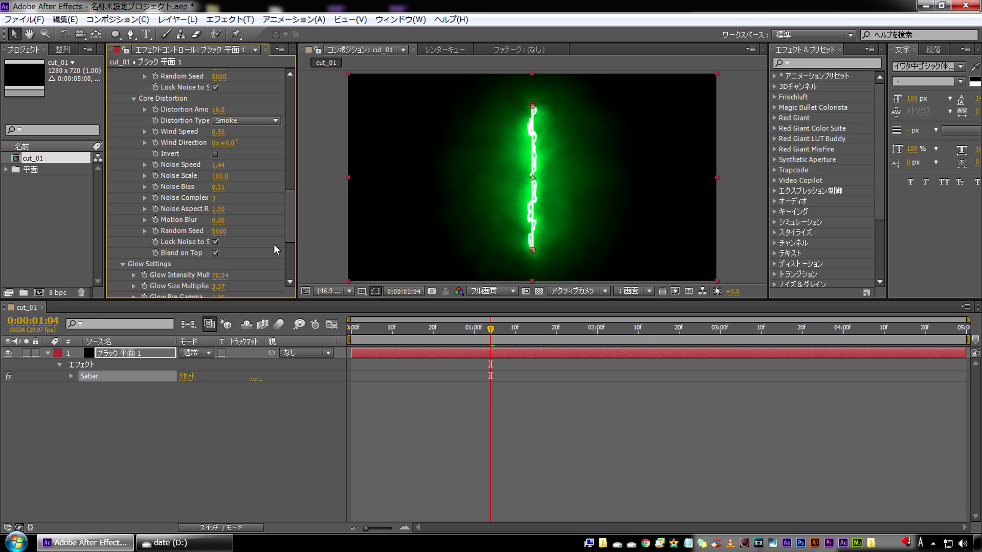
scroll(275, 249, up, 4)
scroll(274, 249, up, 1)
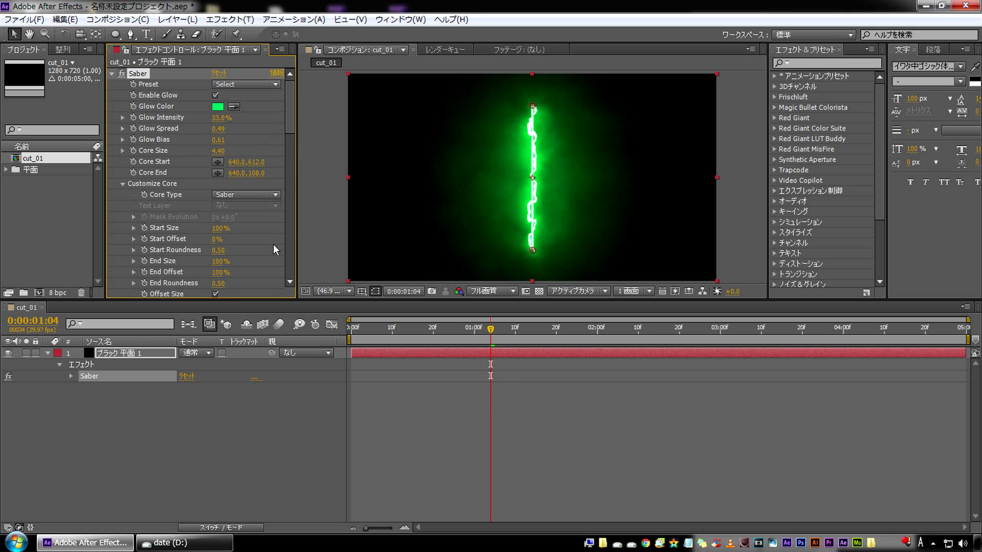
Try the Default and Arc Reactor Saber presets, previewing the arc
click(307, 422)
key(Home)
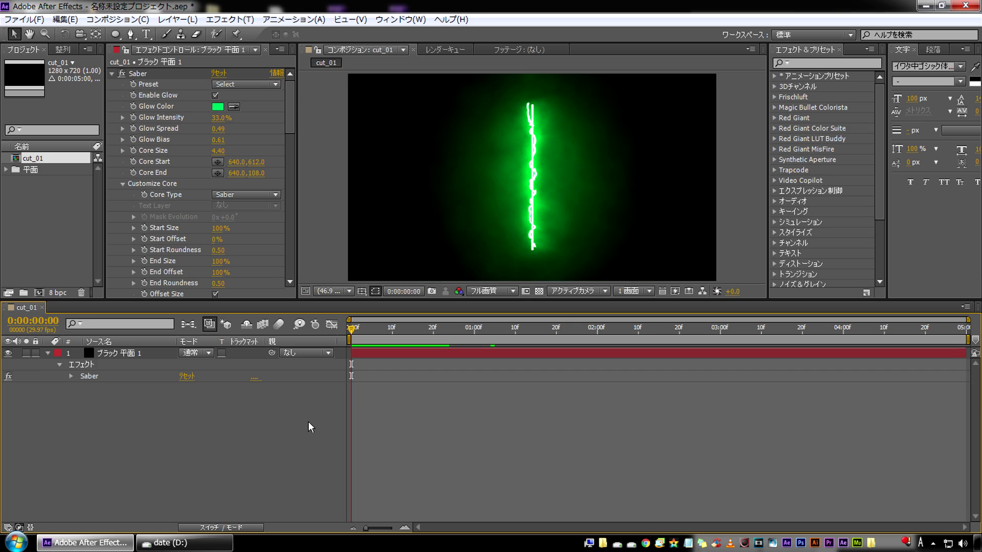
click(145, 73)
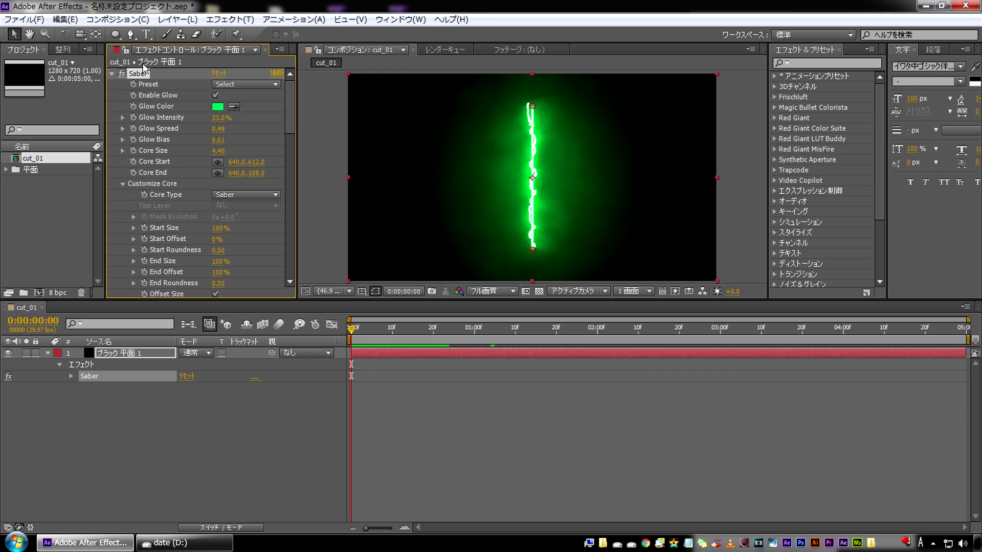
click(270, 88)
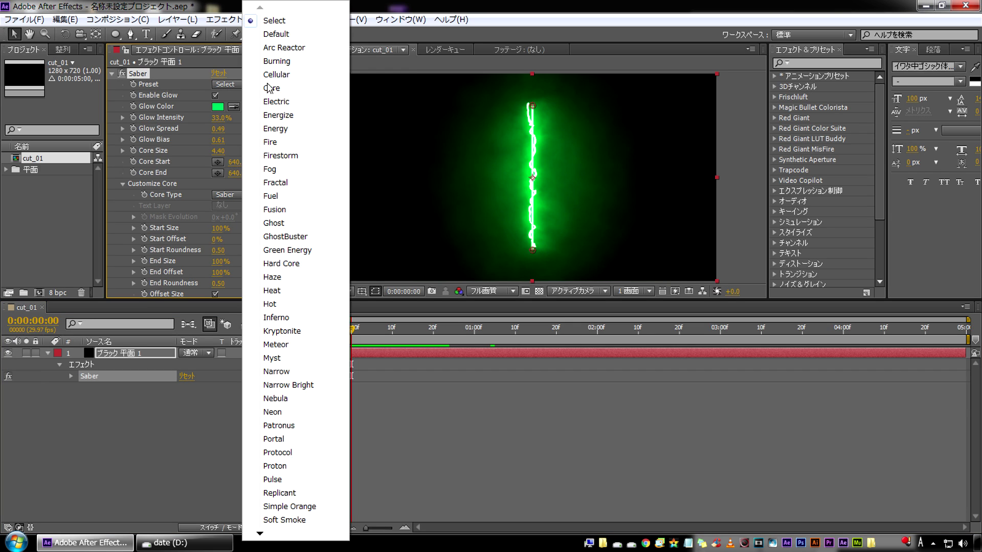
click(299, 35)
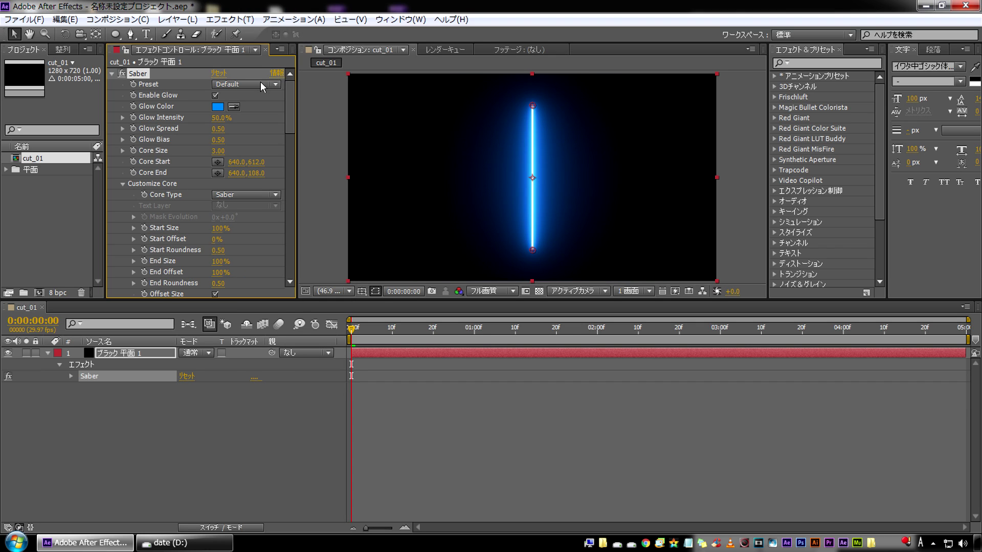
click(260, 81)
click(294, 46)
key(space)
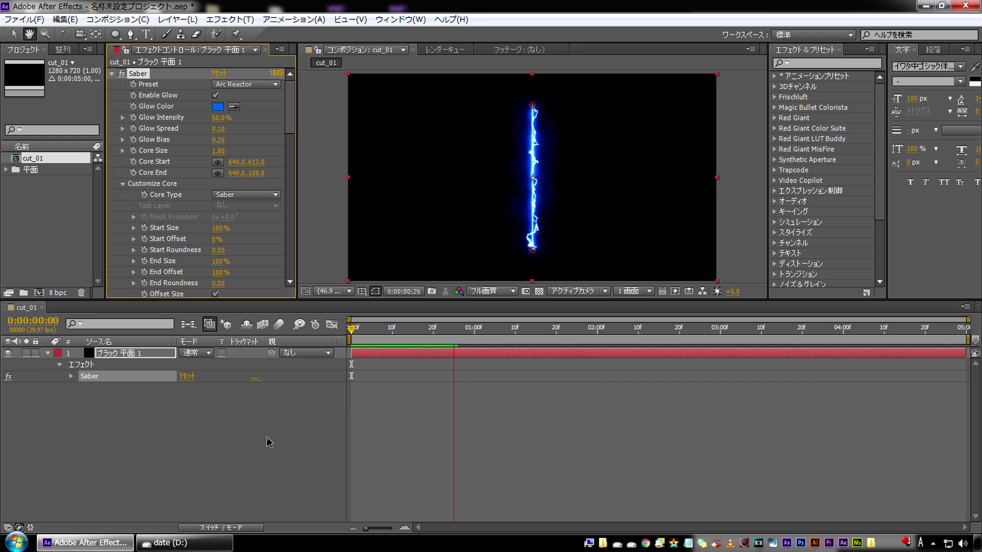
Preview the Burning and Electric Saber presets
click(246, 84)
click(286, 64)
click(388, 338)
key(space)
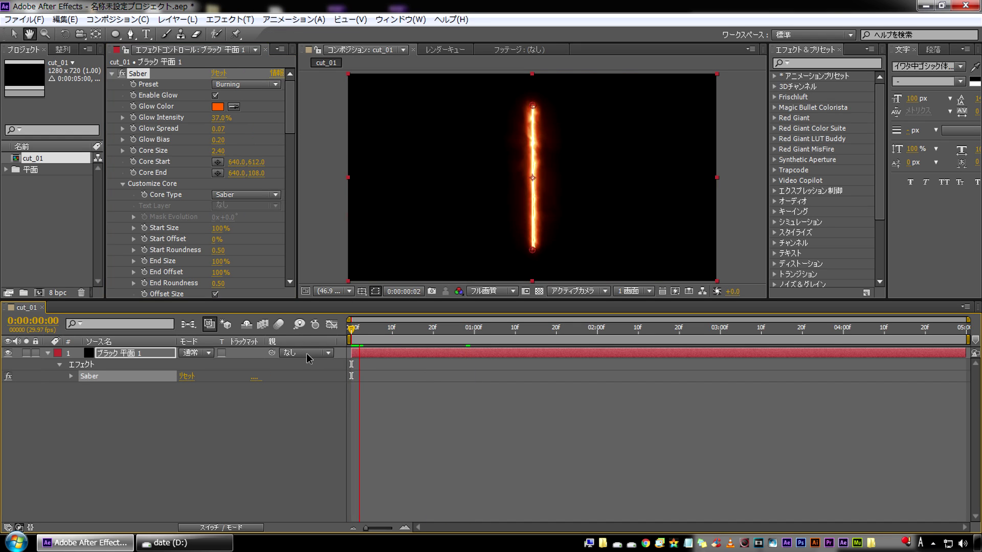
click(246, 84)
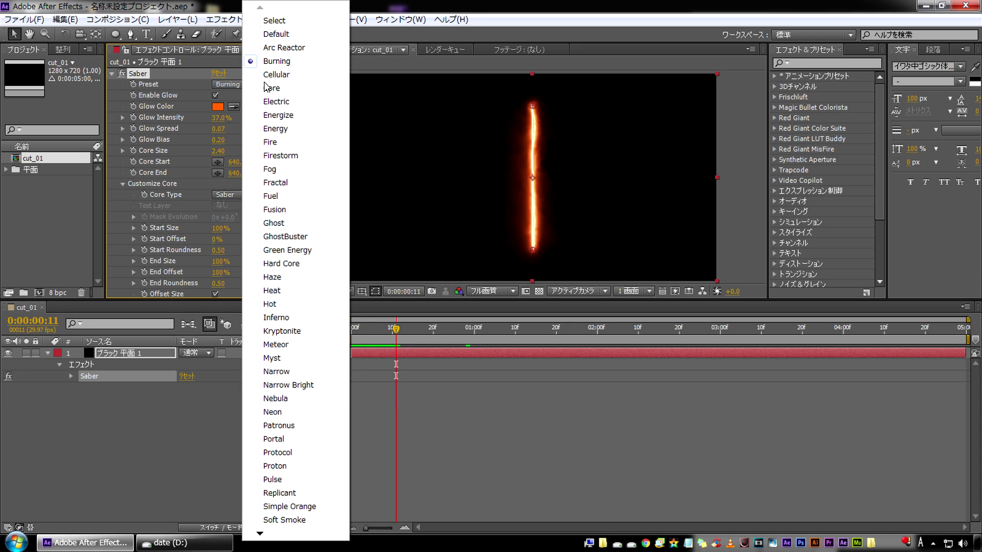
click(291, 105)
key(space)
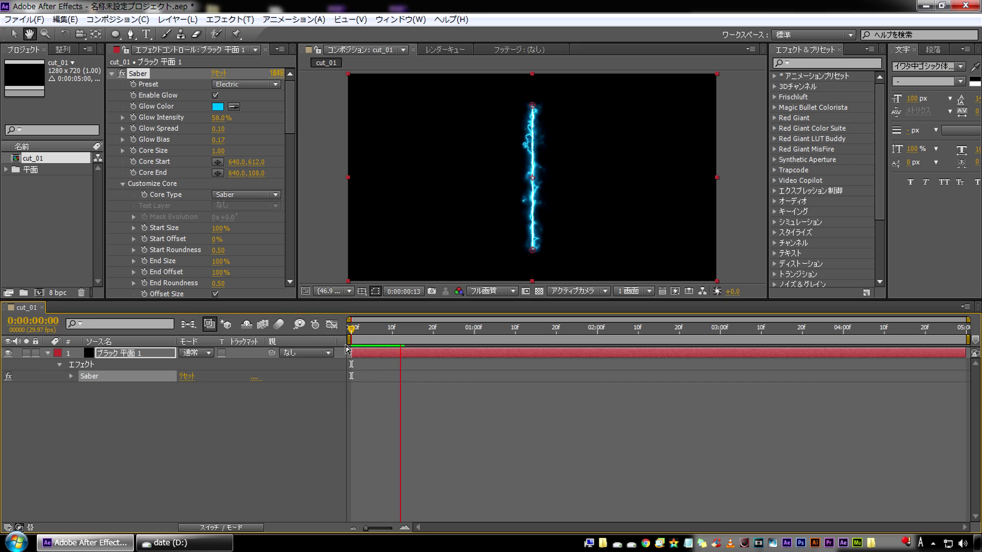
Apply the GhostBuster preset and preview it from frame 10
click(245, 84)
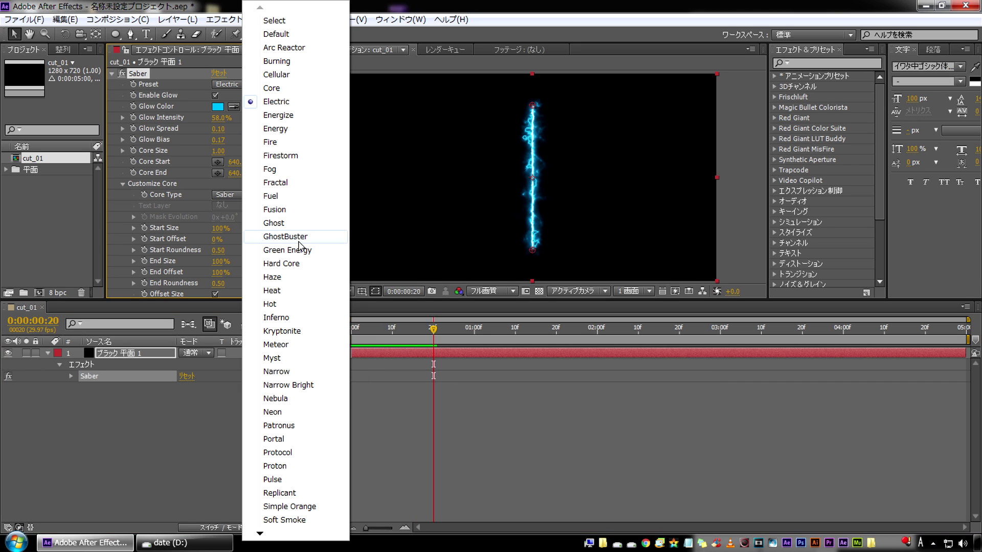
click(299, 244)
key(space)
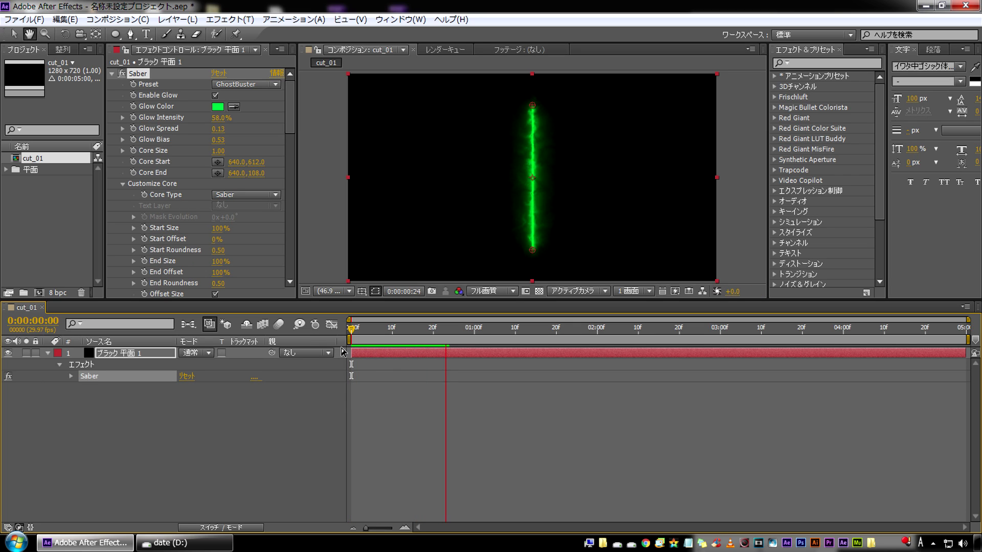
click(313, 416)
drag(401, 330, 377, 340)
key(KP_0)
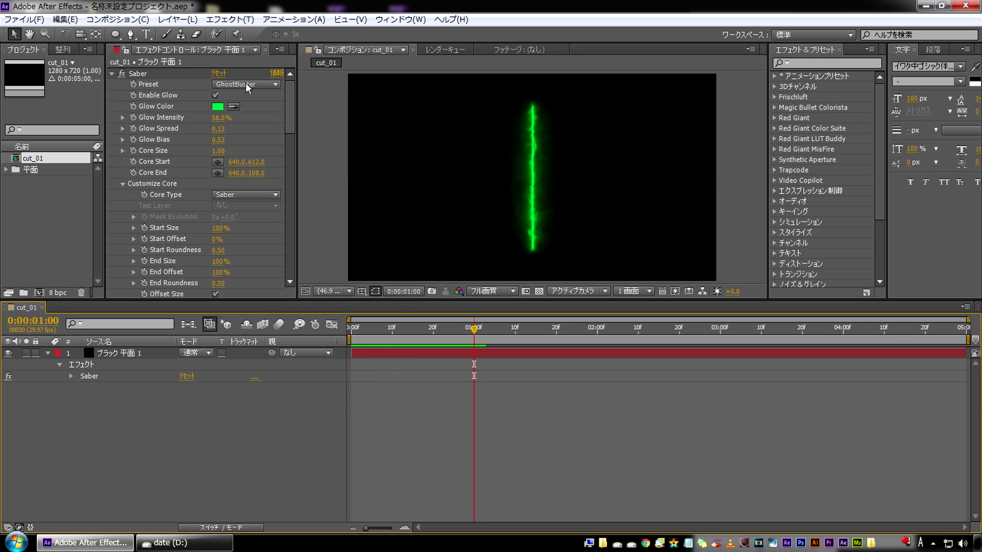
click(245, 83)
Reset Saber to Default and lay the blade horizontally from 256.6,528.9 to 1125.7,523.4
click(271, 33)
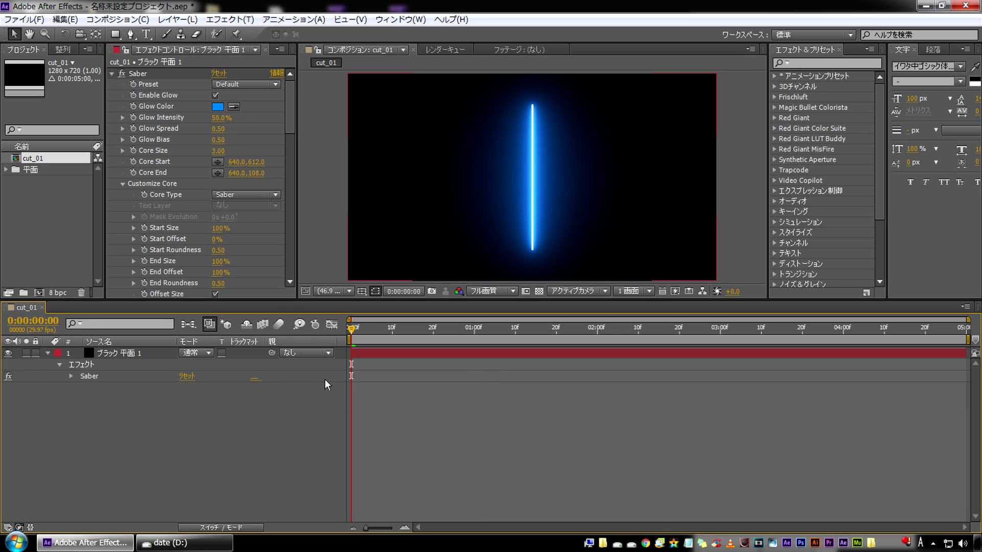
click(138, 73)
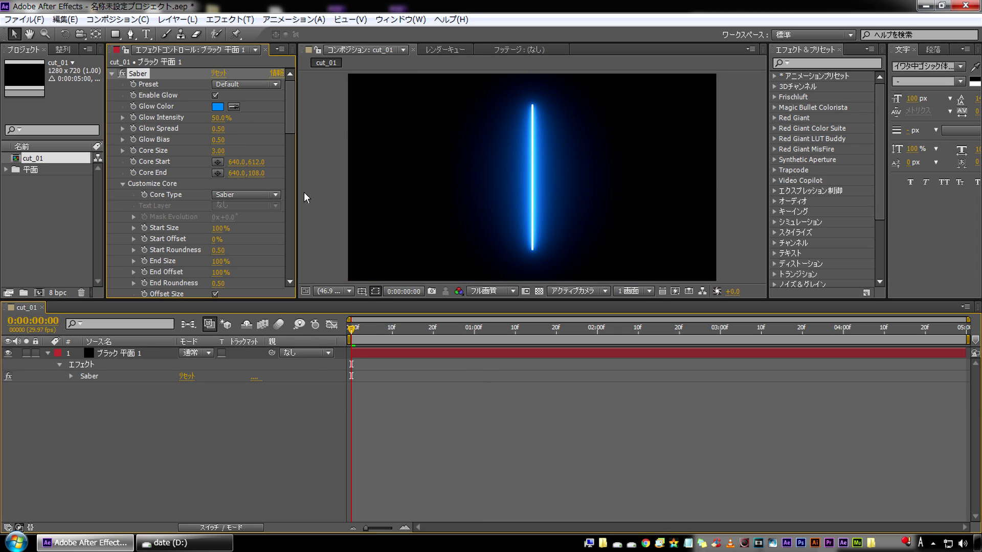
drag(533, 250, 423, 226)
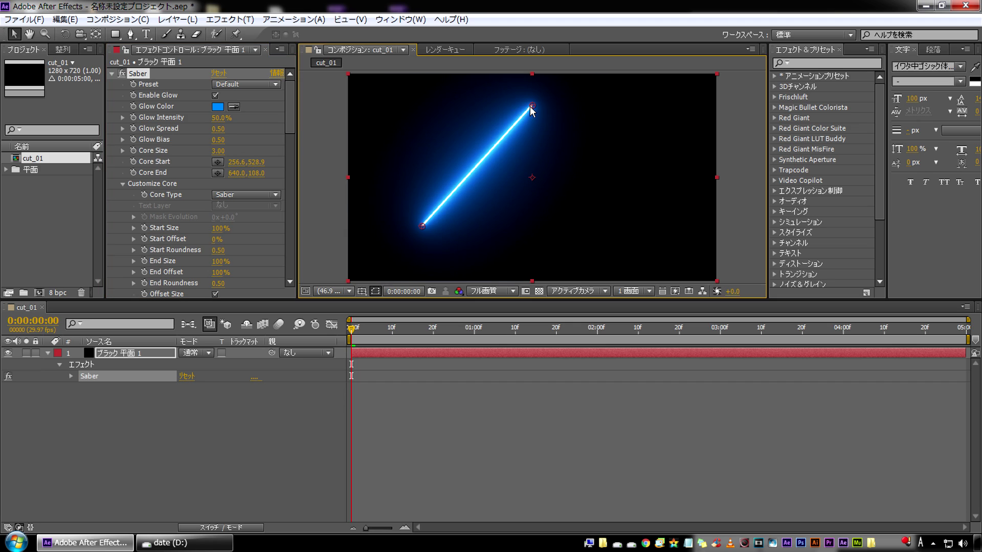
drag(532, 106, 673, 226)
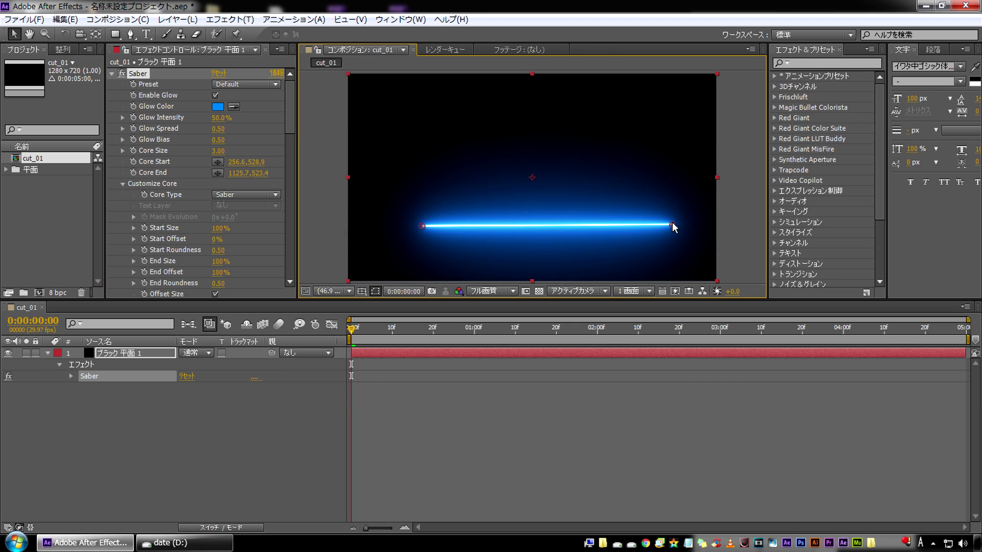
drag(115, 33, 159, 60)
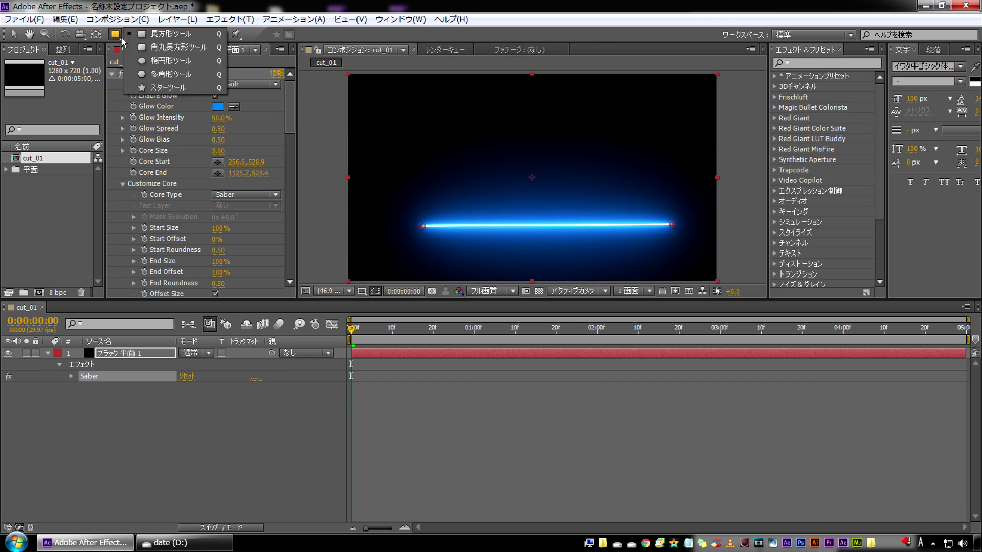
Draw a circle mask on the black solid and move it to the frame centre
drag(490, 148, 543, 202)
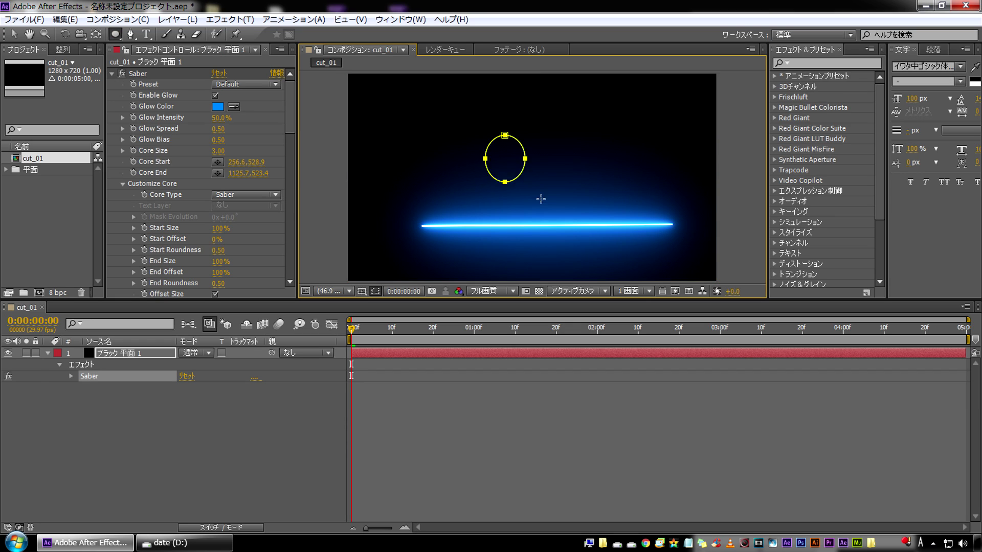
click(14, 33)
double_click(419, 137)
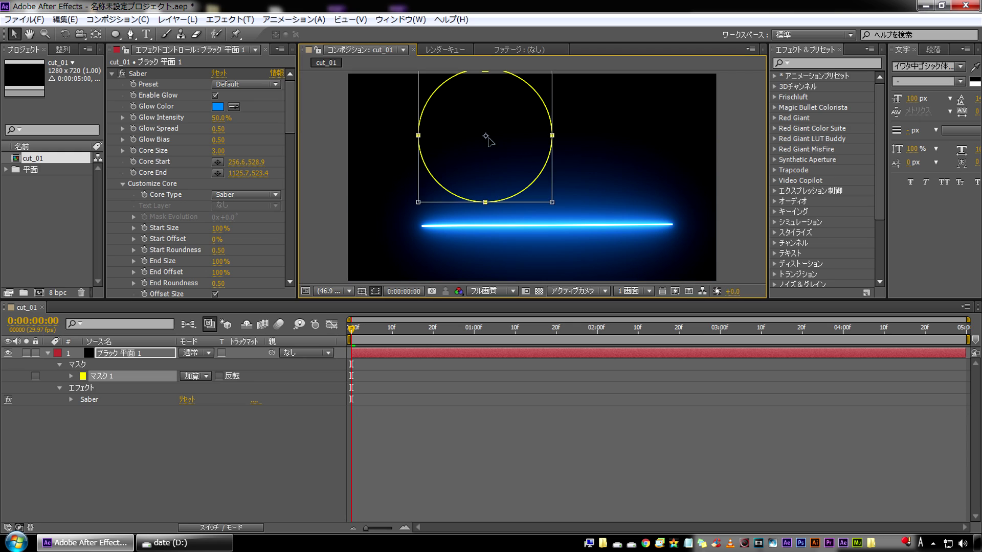
drag(486, 137, 534, 176)
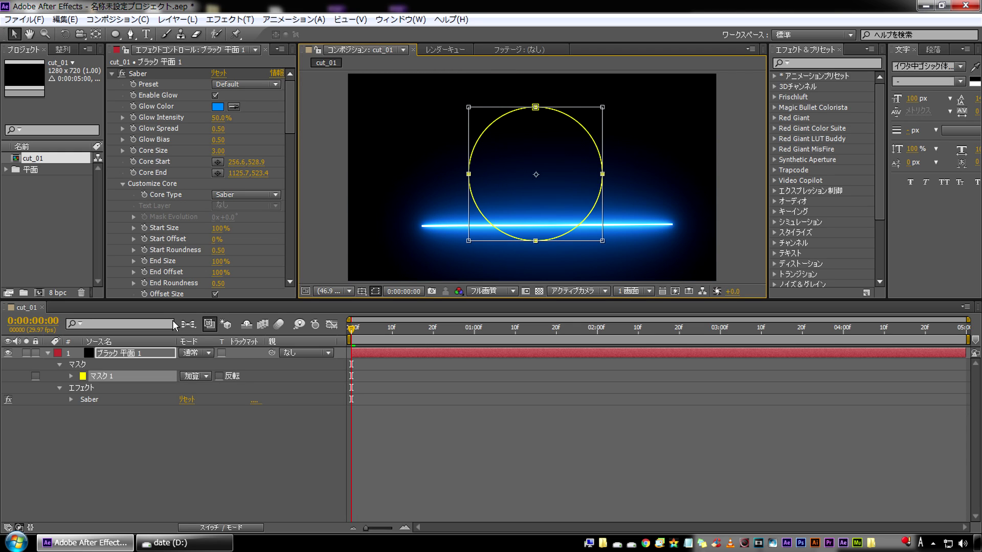
click(156, 188)
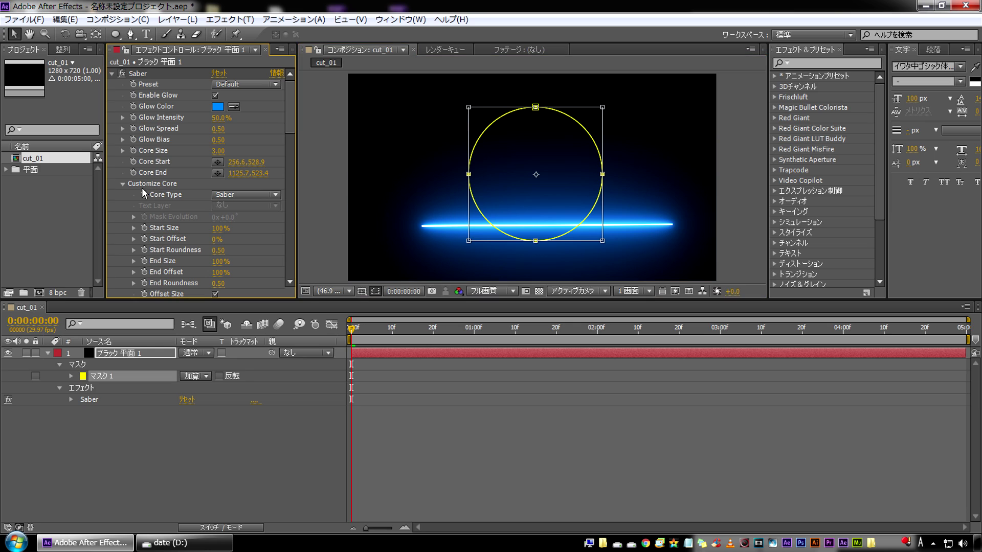
click(214, 195)
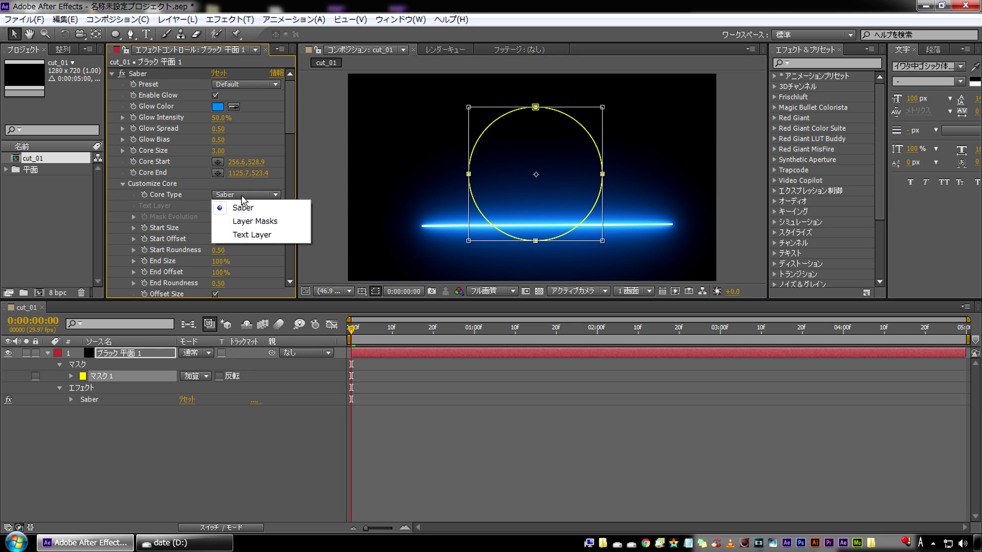
Set Saber Core Type to Layer Masks, duplicate the solid hiding layer 2, and add a text layer
click(266, 223)
click(190, 434)
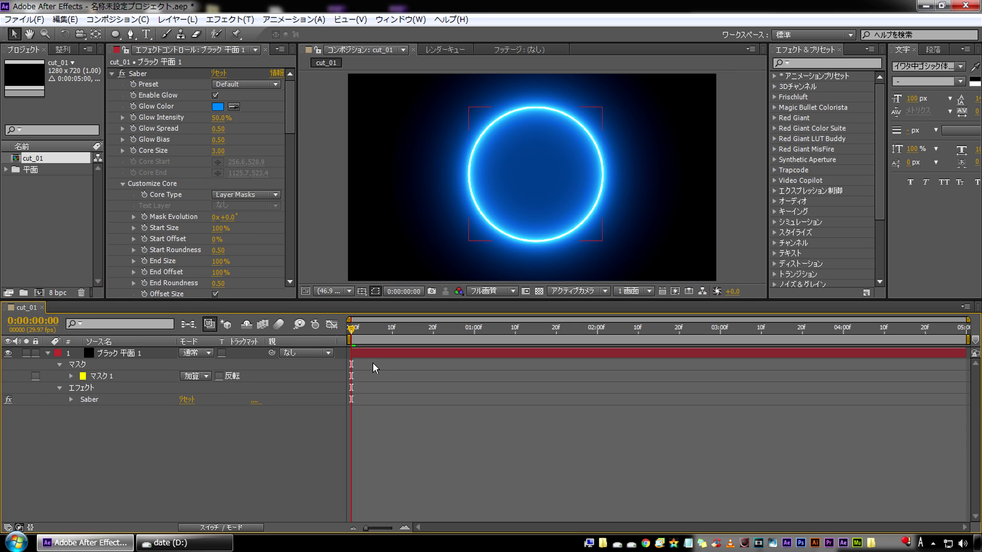
click(125, 354)
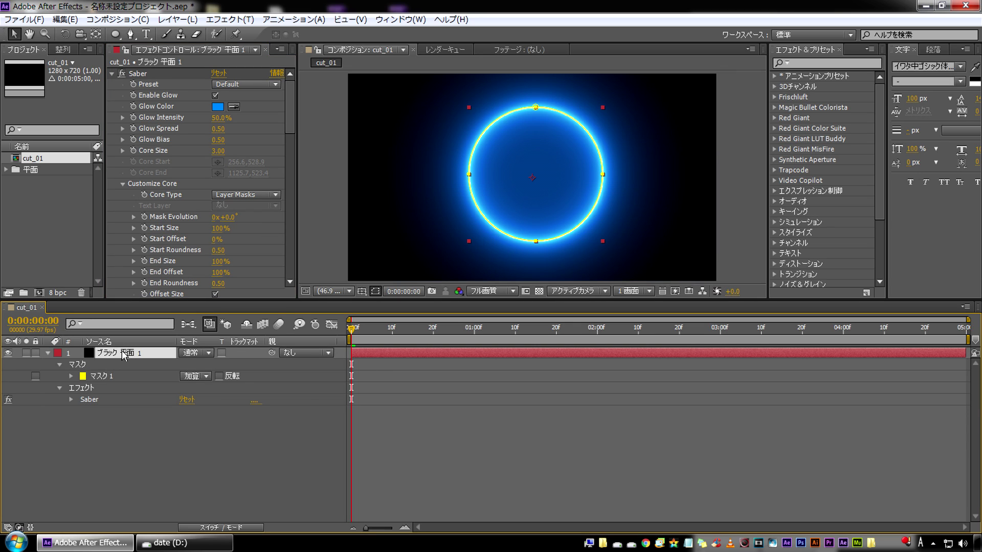
key(ctrl+d)
click(8, 365)
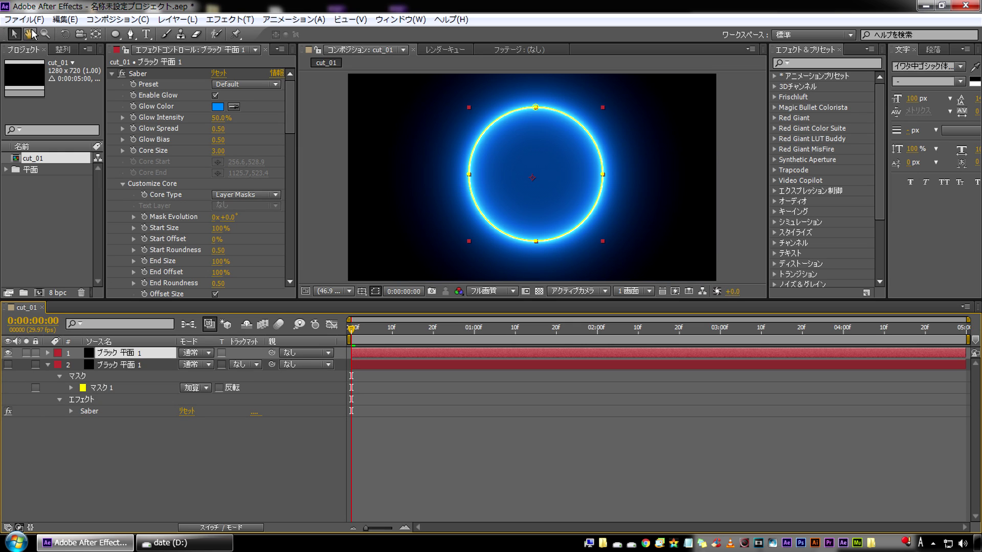
click(147, 34)
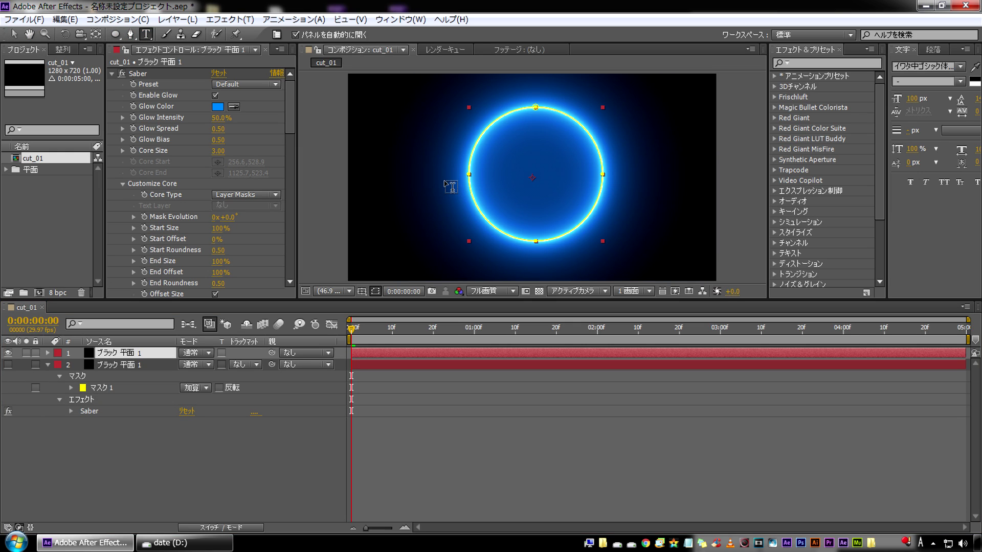
click(451, 166)
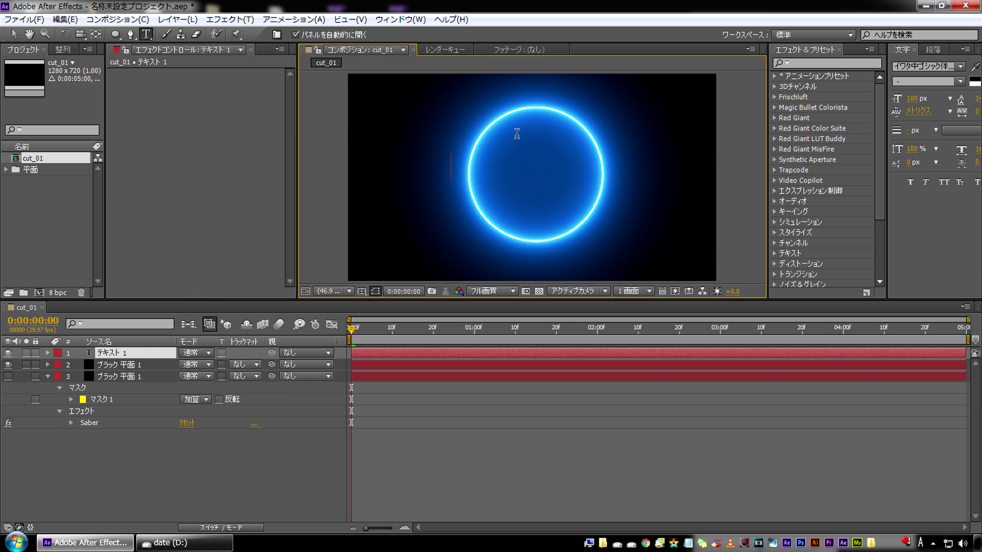
Type TORAERA and centre the text horizontally and vertically in the frame
text(TORAERA)
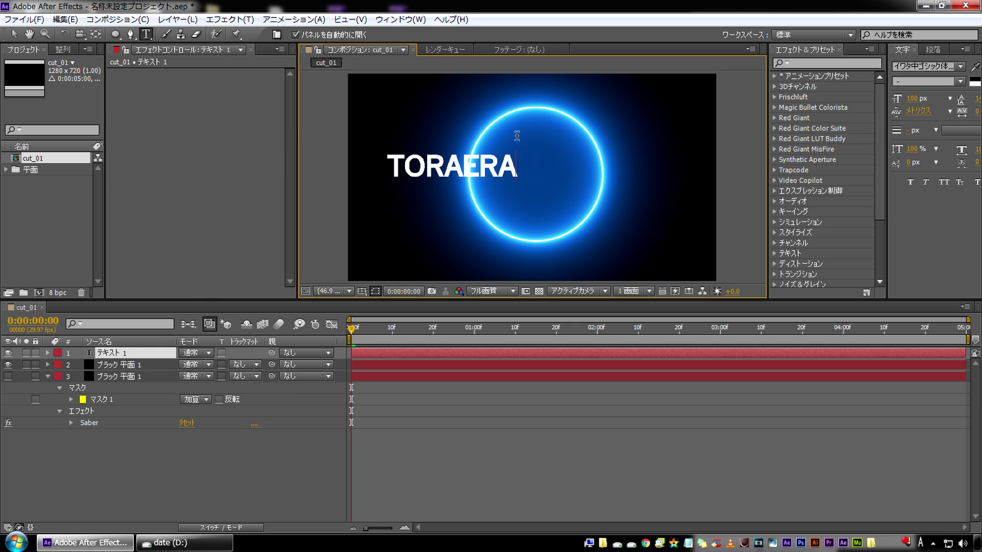
click(123, 354)
click(63, 49)
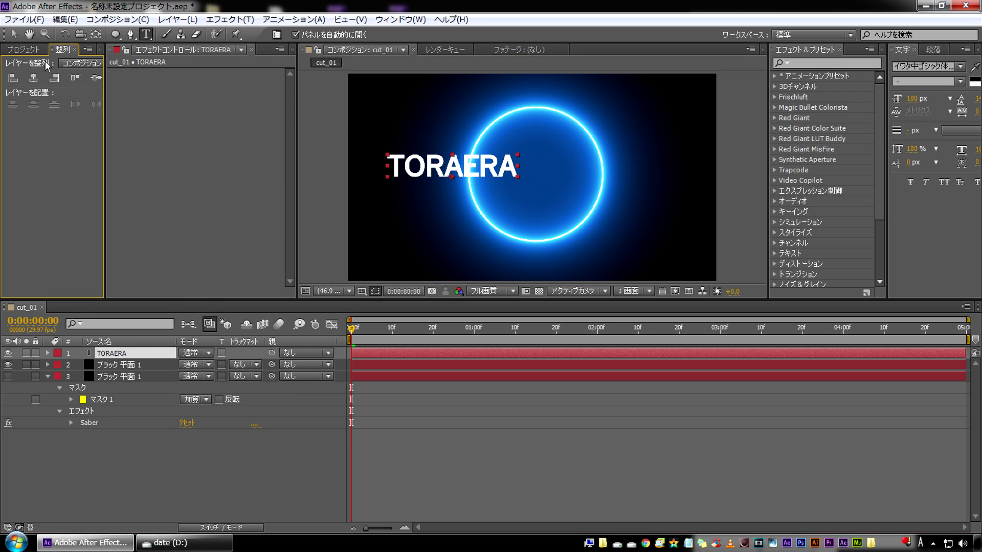
click(54, 77)
click(96, 78)
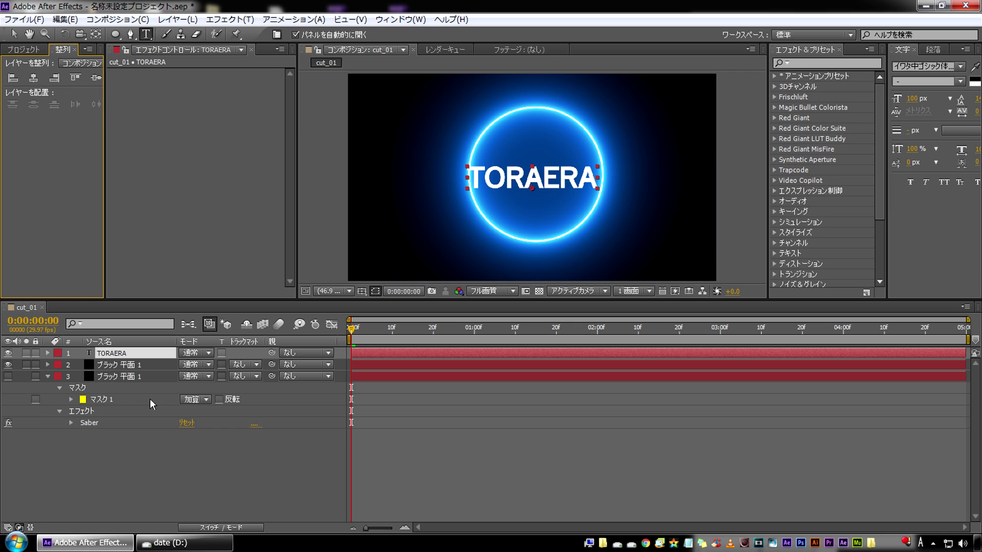
Select the second black solid and bring up its Saber Core Type choices
click(140, 363)
click(152, 187)
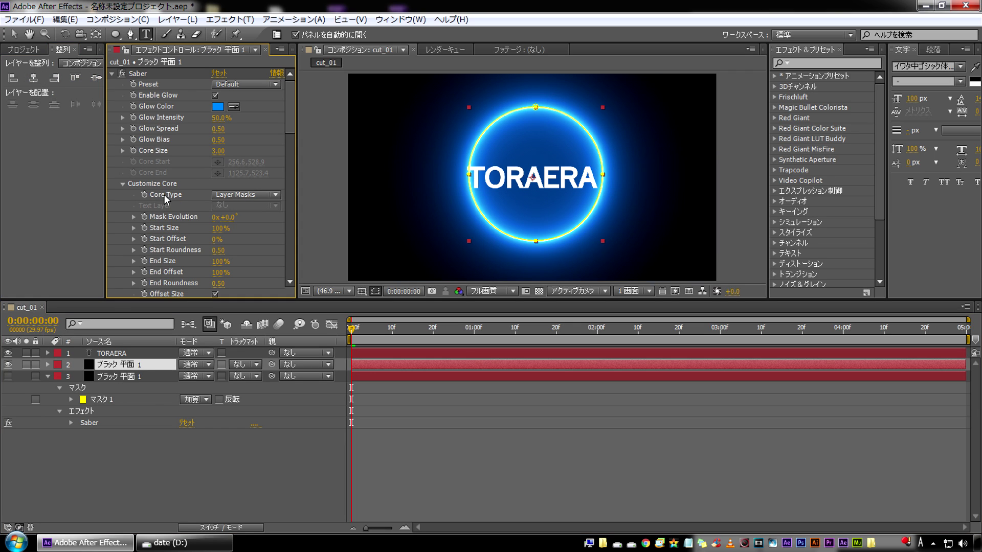
click(244, 194)
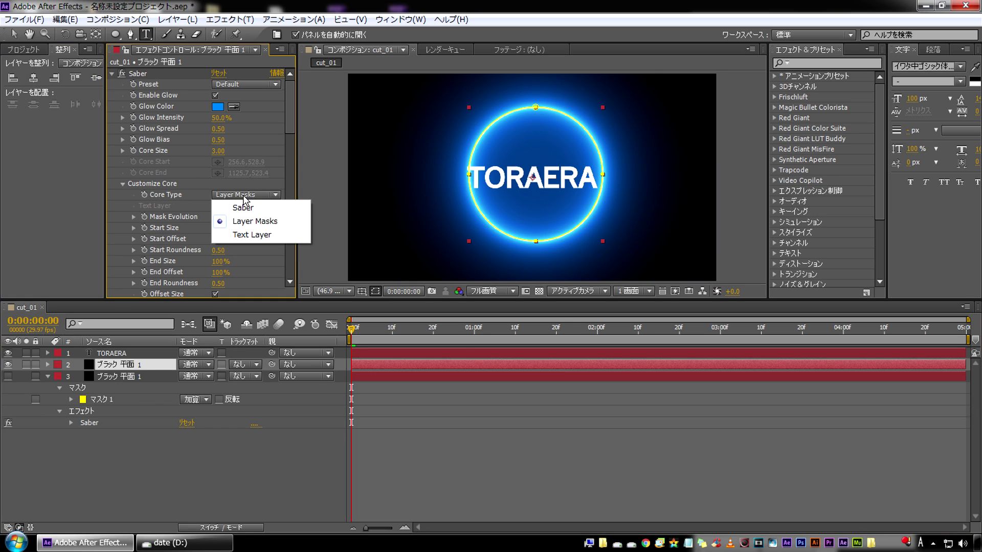
Make the second solid's Saber trace the TORAERA text layer, hide the original text, and thin the glow
click(265, 235)
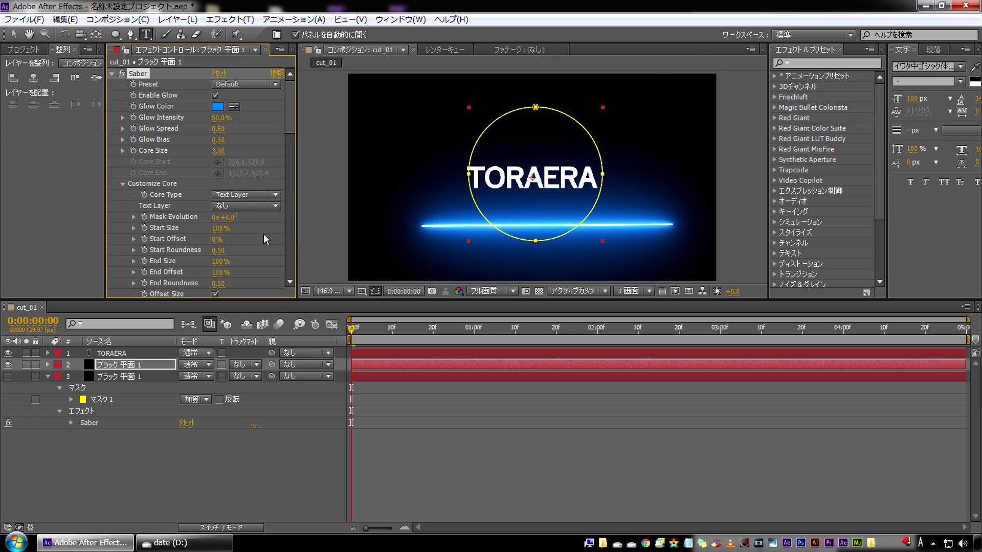
click(242, 205)
click(268, 236)
click(111, 353)
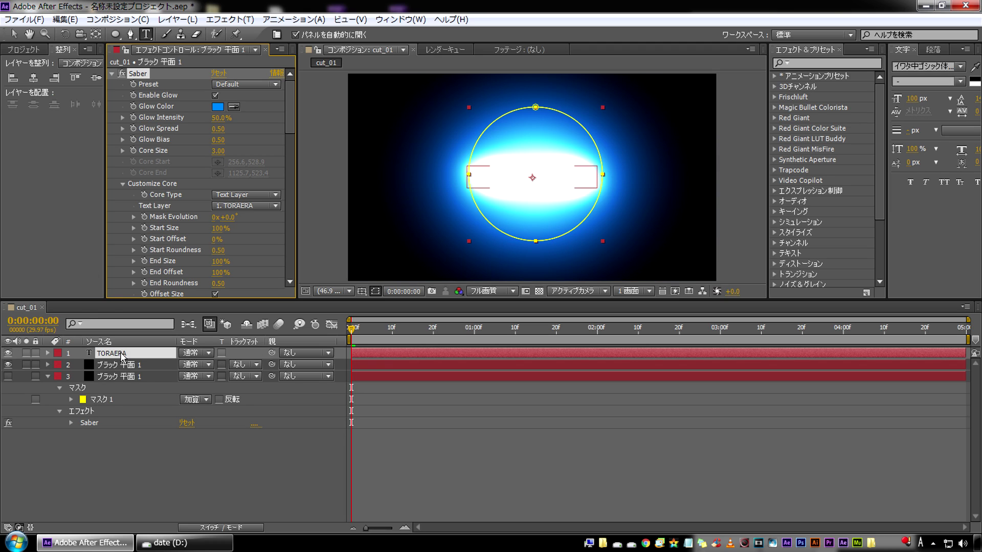
click(8, 353)
click(98, 362)
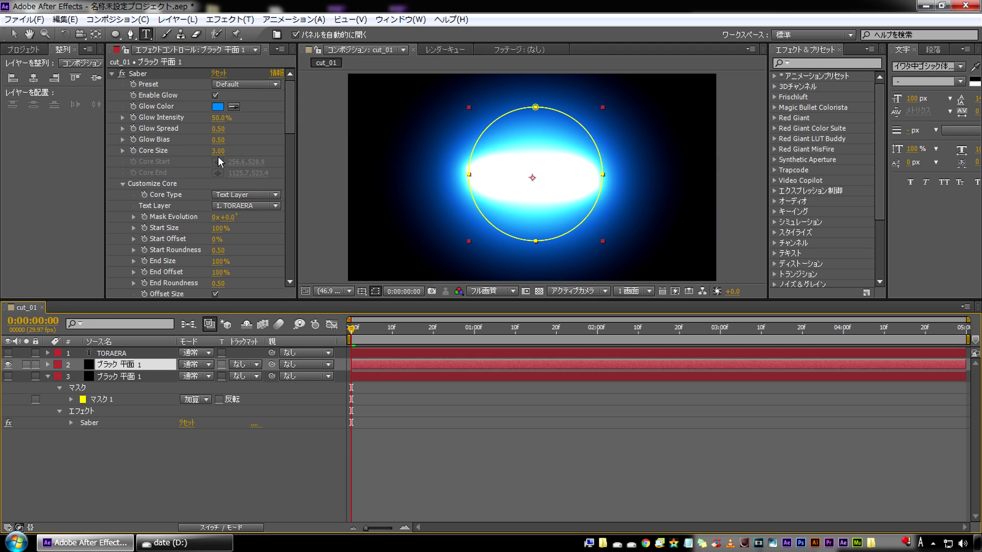
drag(218, 151, 198, 150)
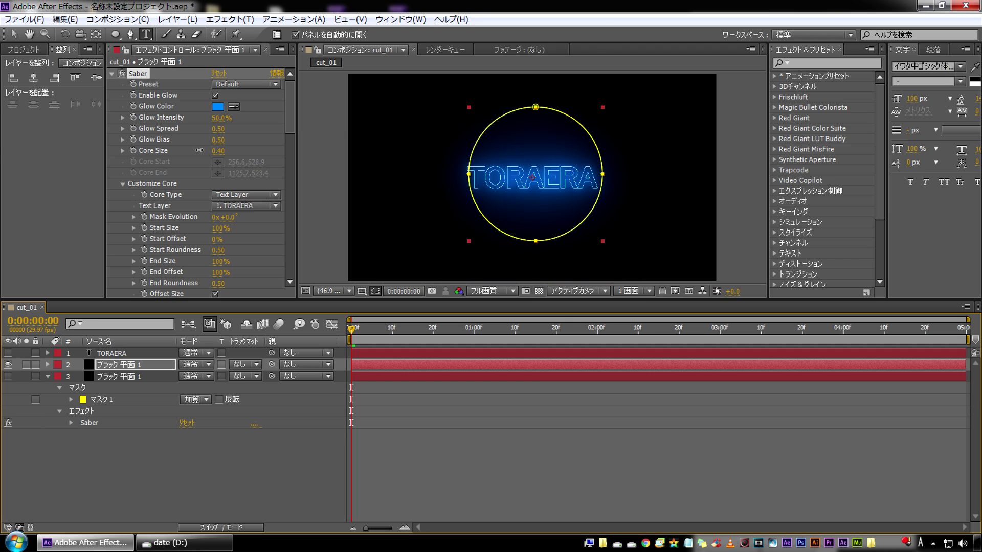
Scale TORAERA to 171% and centre it vertically in the frame
click(112, 353)
key(s)
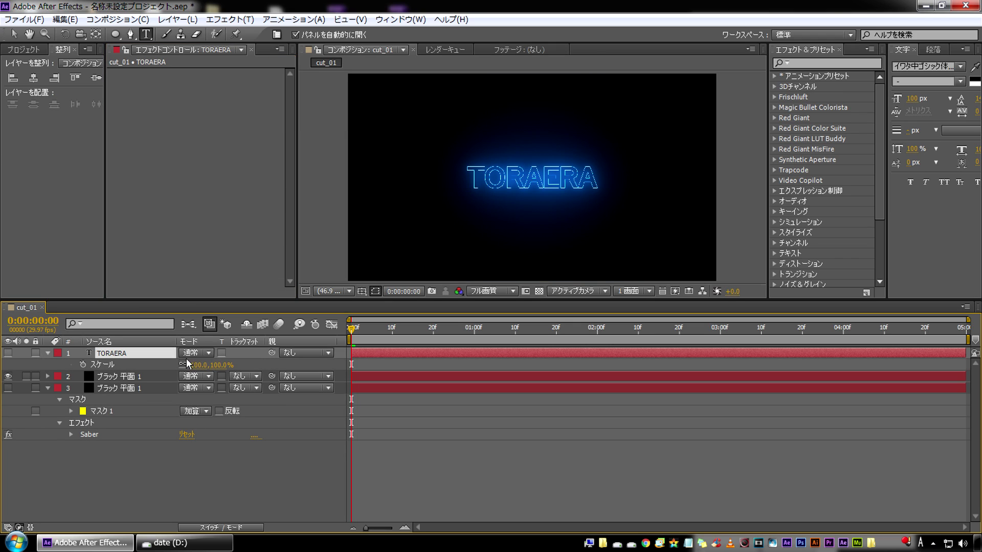
drag(197, 366, 193, 358)
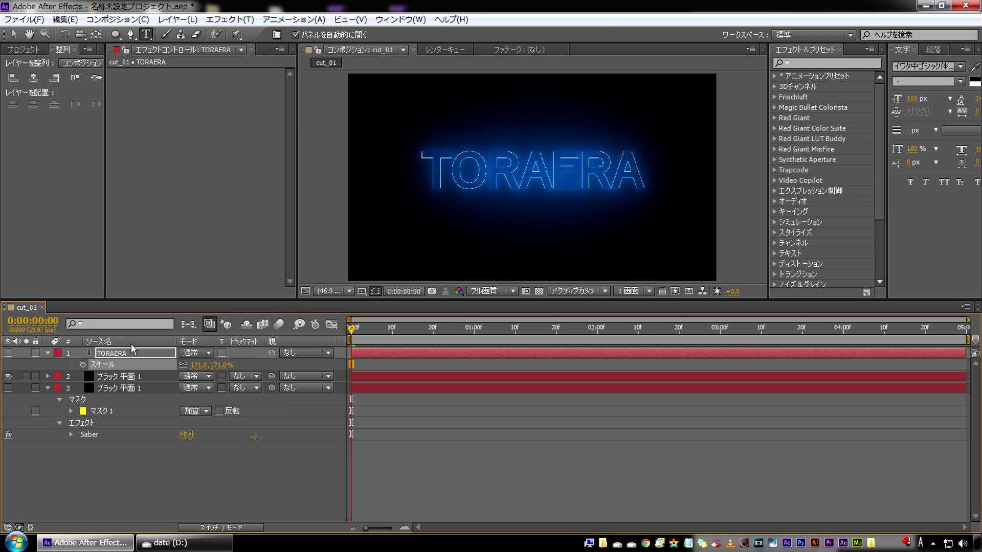
click(34, 78)
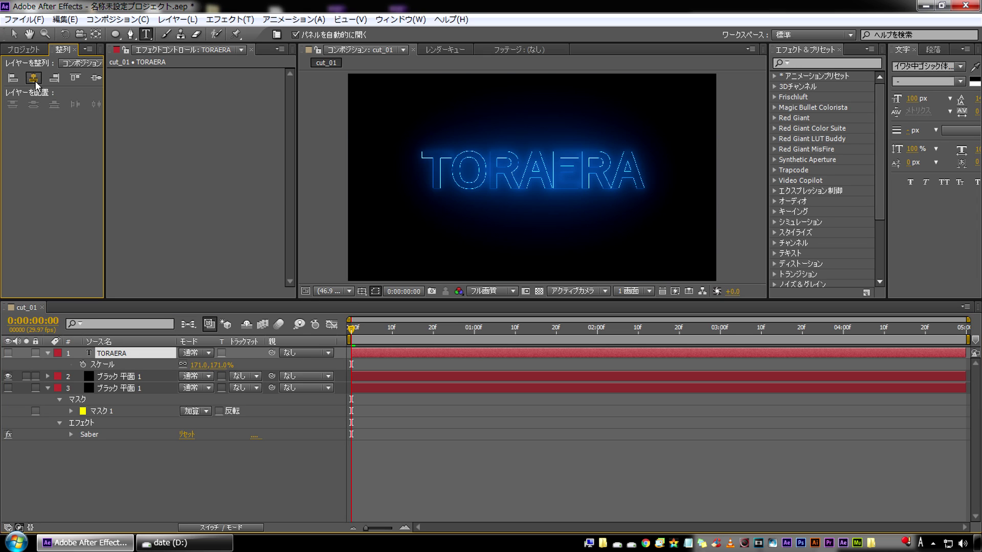
click(96, 77)
Set the text Saber solid's Core Size to 0.9
click(188, 482)
click(115, 377)
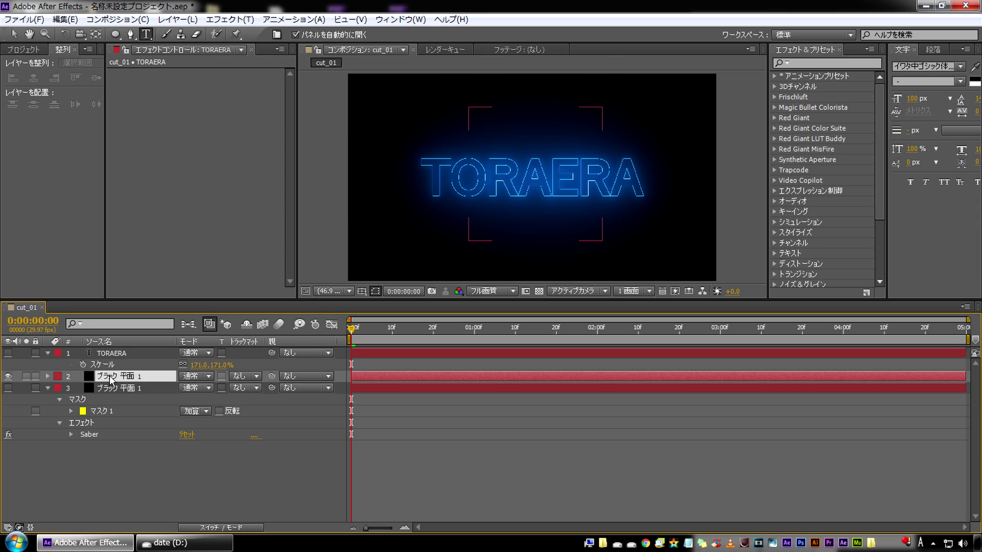
click(218, 151)
text(0.9)
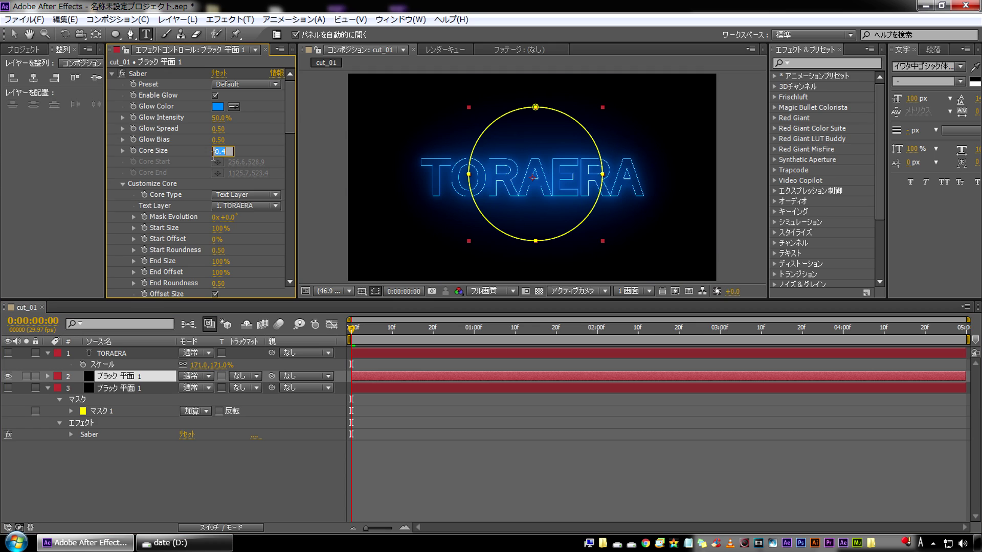
key(Return)
key(Return)
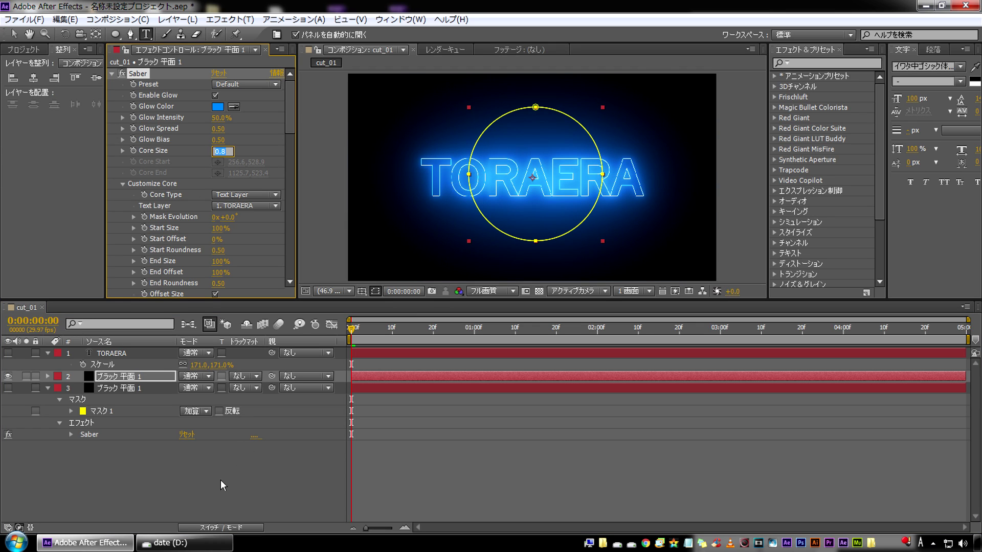
Turn the ring solid back on and set the text Saber solid's blend mode to Screen
click(220, 479)
click(115, 377)
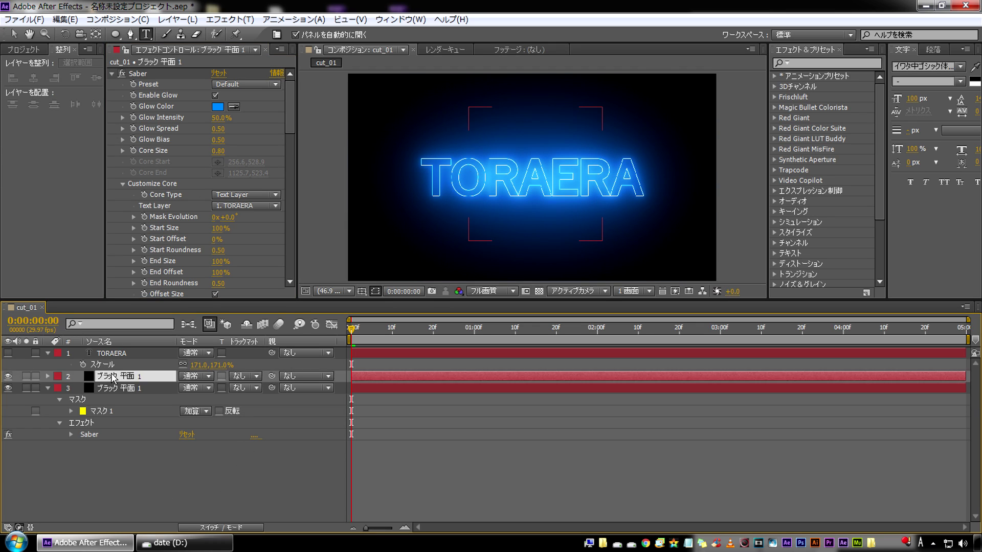
click(196, 376)
click(265, 205)
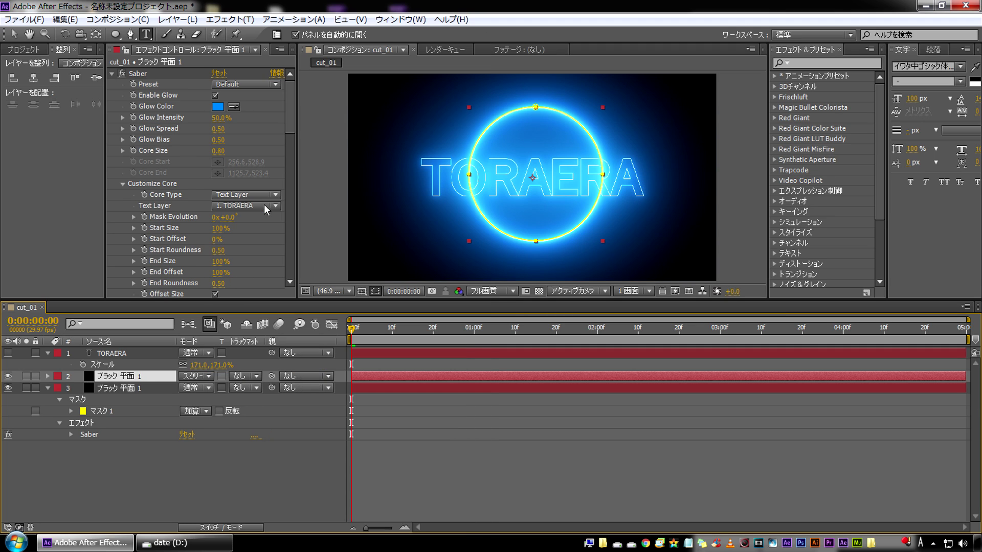
Apply the Saber Fire preset to the ring solid
click(192, 450)
click(118, 387)
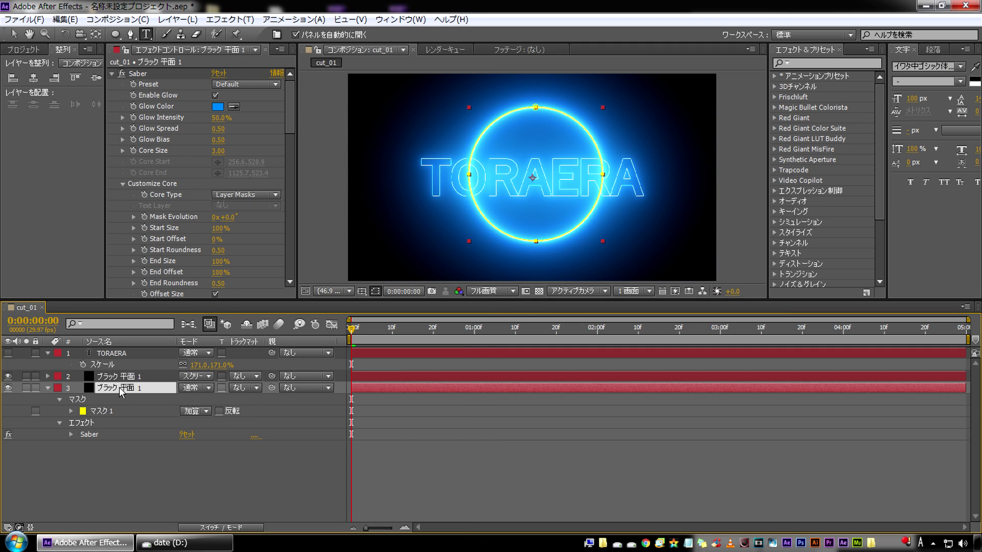
click(14, 34)
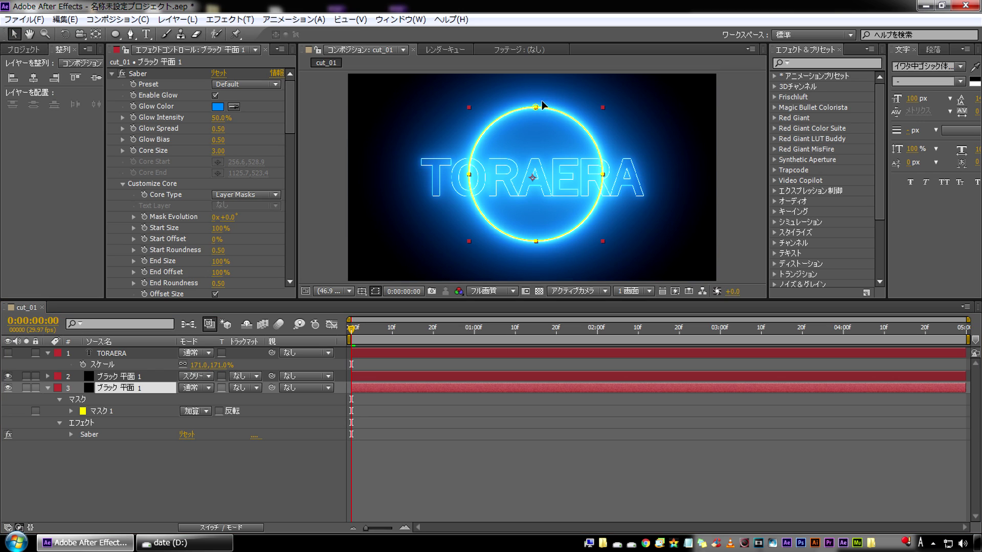
click(184, 474)
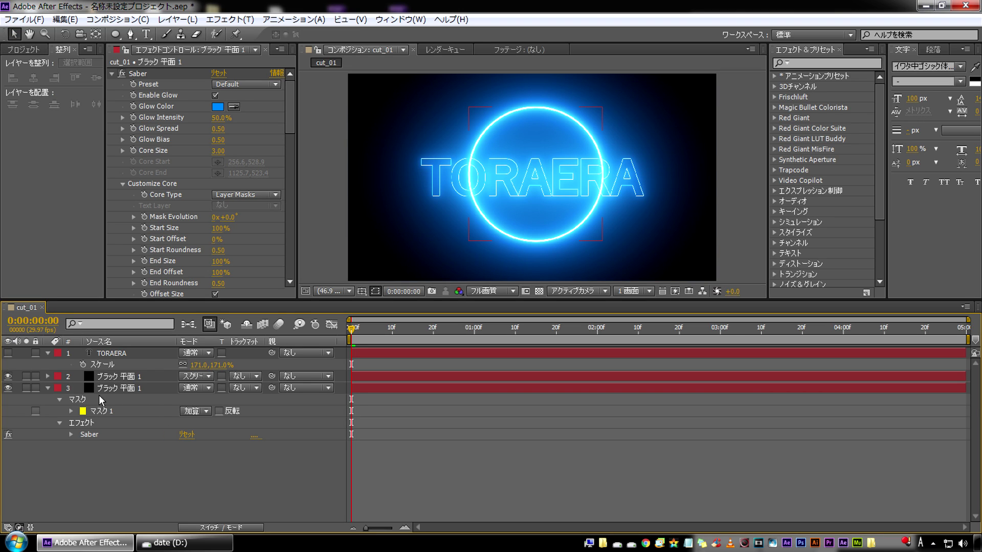
click(116, 388)
click(245, 84)
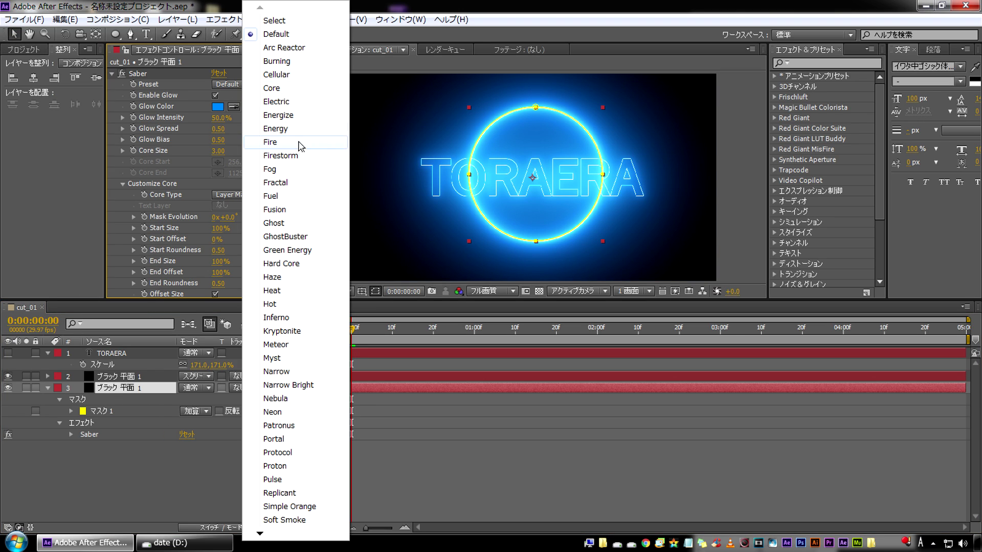
click(330, 149)
Apply the Fire preset to the text Saber solid and reduce its Core Size to 1.40
click(123, 376)
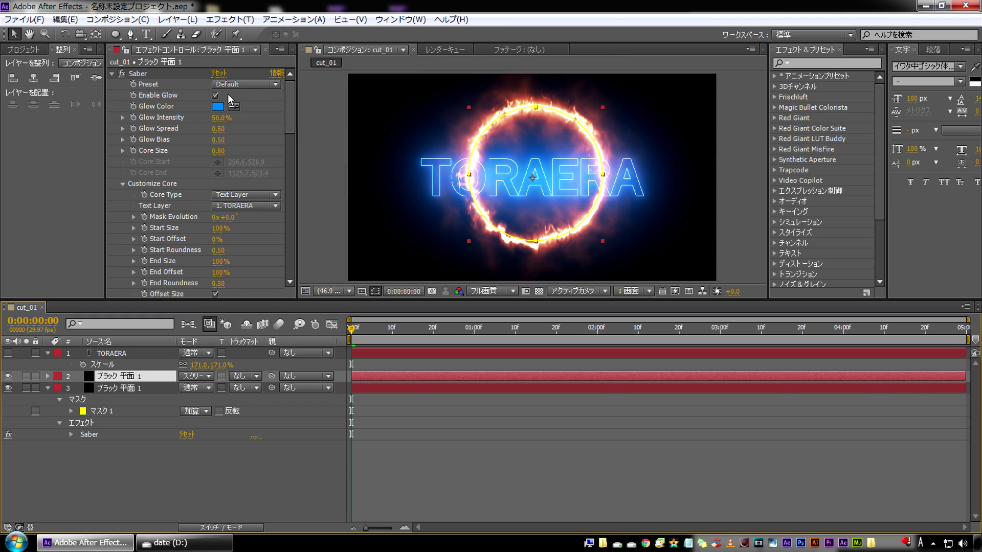
click(228, 84)
click(285, 147)
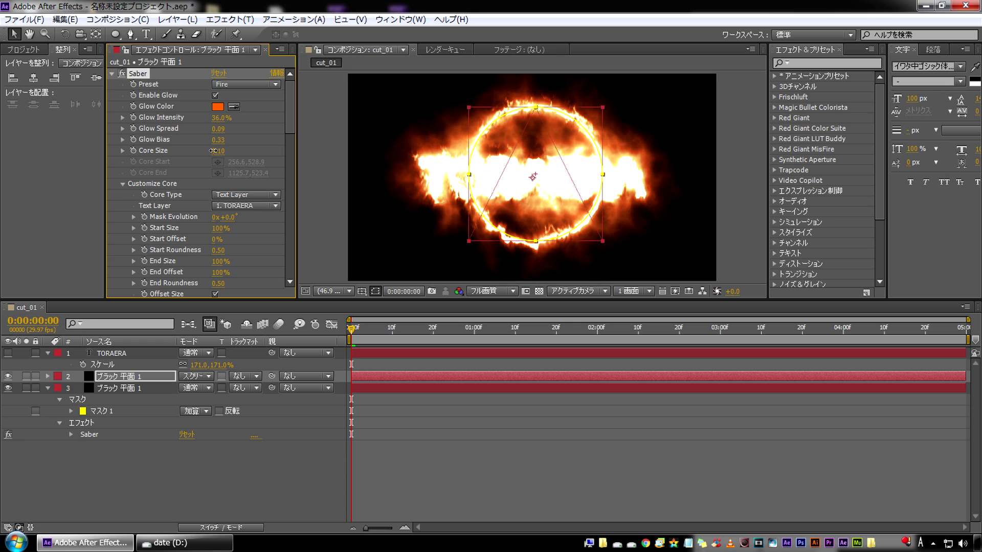
drag(205, 150, 182, 157)
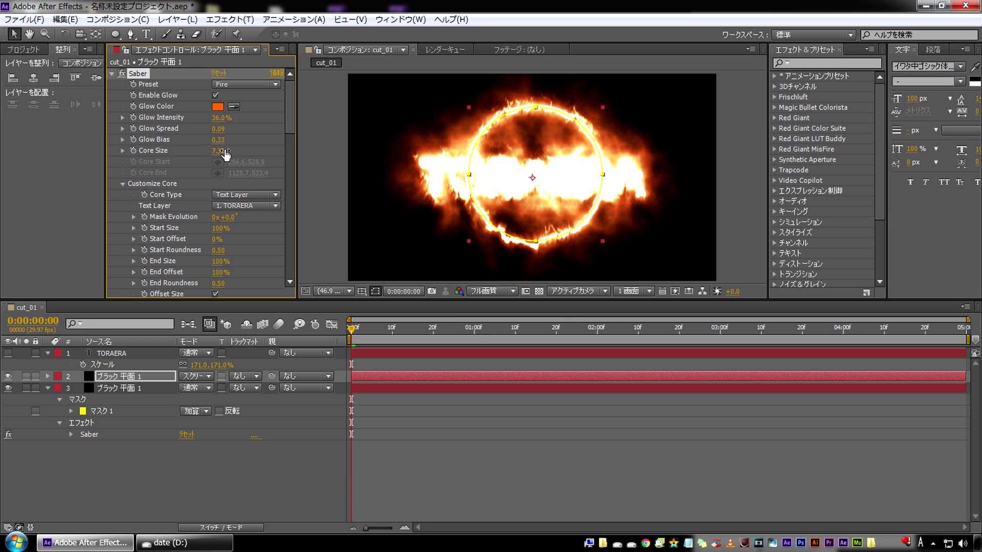
drag(181, 157, 191, 158)
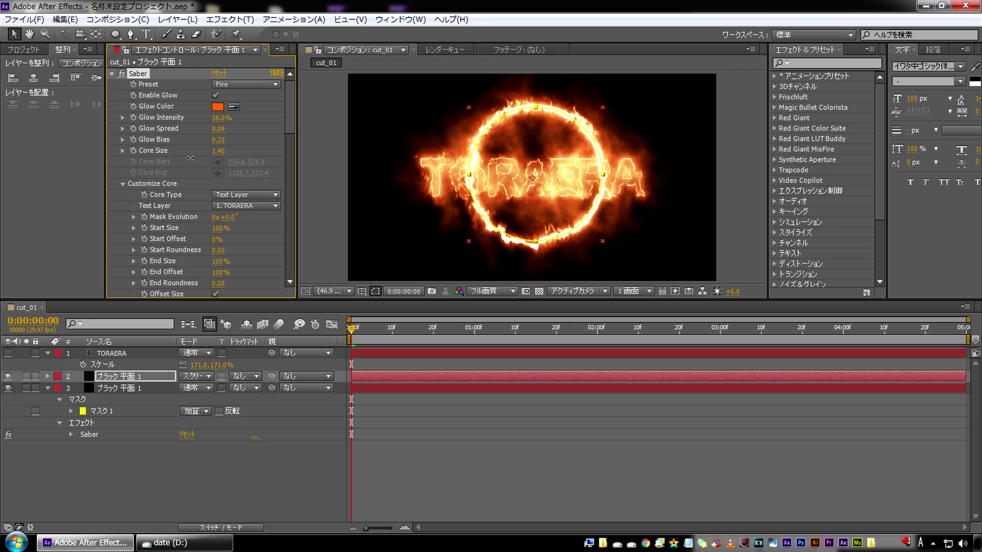
Set the TORAERA text layer's blend mode to Add
click(119, 354)
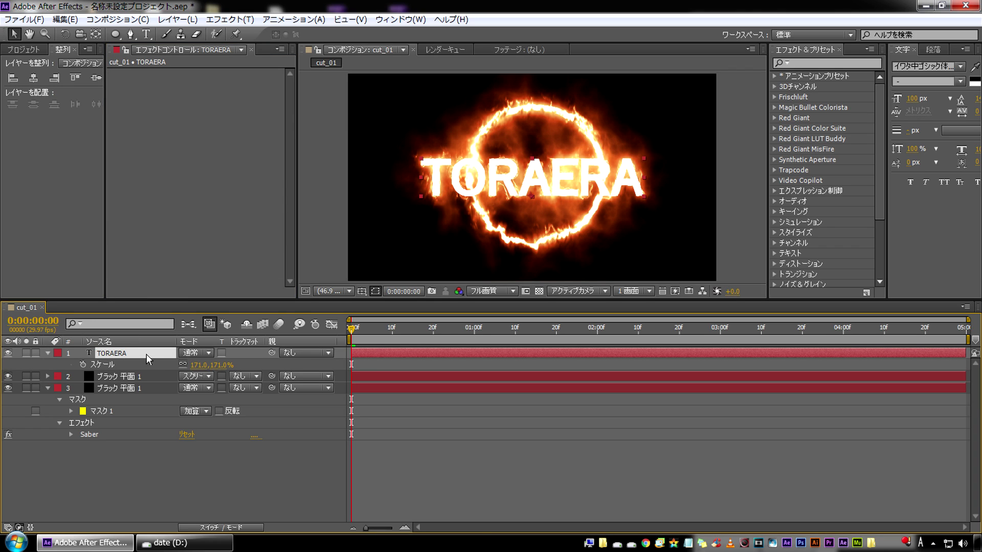
click(197, 353)
click(231, 175)
Lower TORAERA's opacity to about 33% and clear the layer selection
key(t)
drag(187, 365, 143, 368)
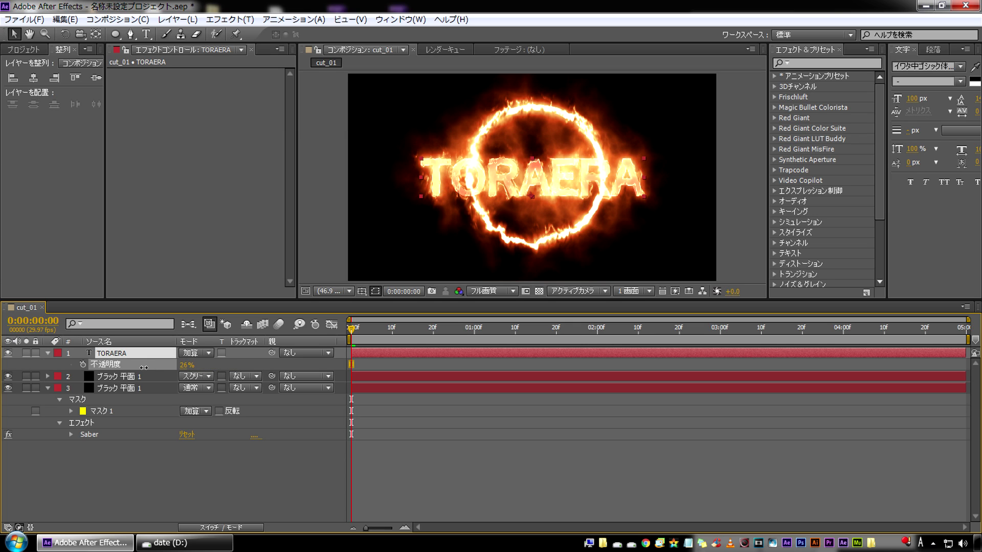
drag(141, 368, 148, 367)
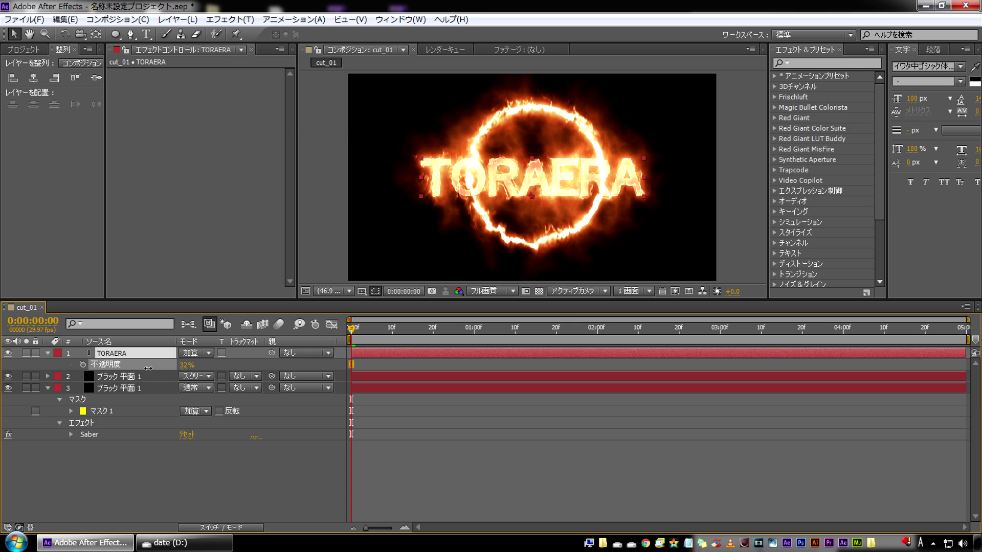
click(168, 461)
key(h)
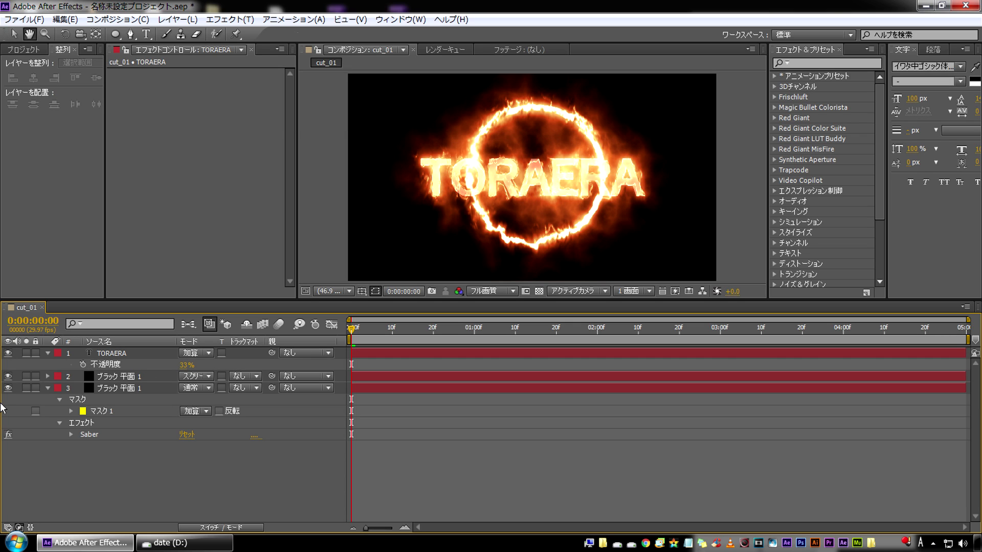